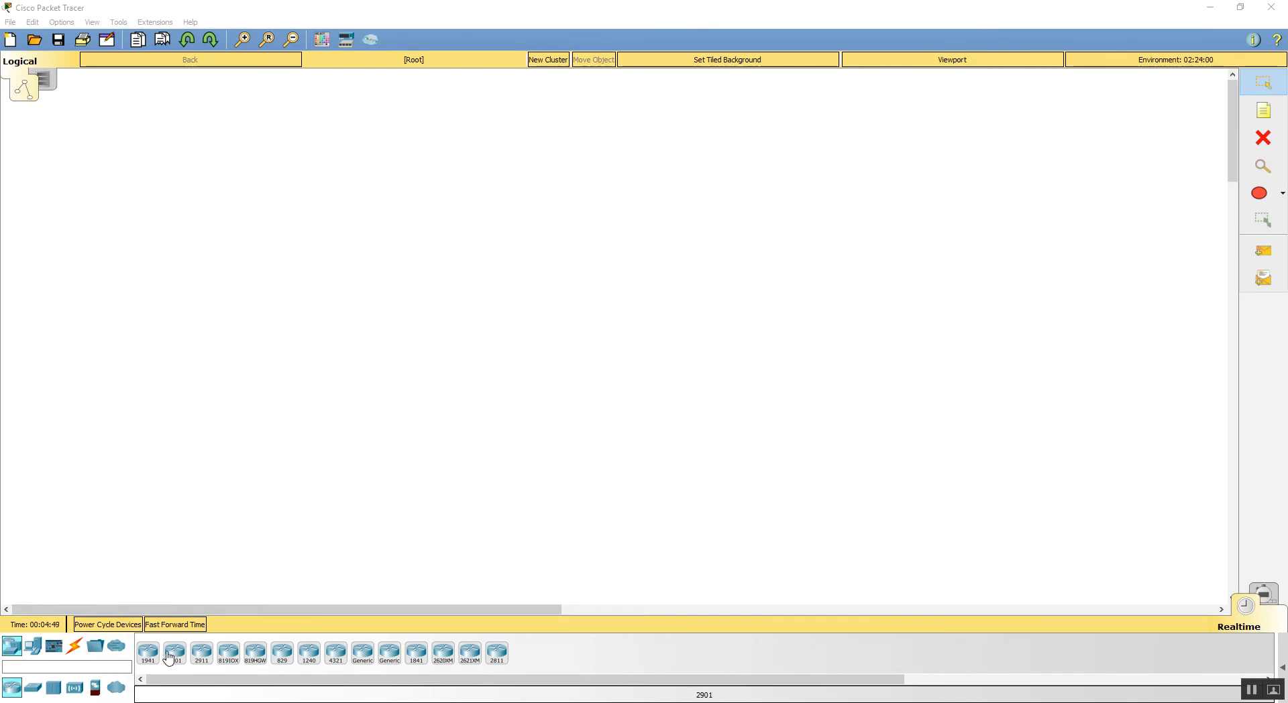
Add a 1941 router to the workspace, rename it DHCP and place it near the centre-left of the canvas
{"action": "left_click_drag", "start_coordinate": [149, 654], "coordinate": [560, 272]}
{"action": "left_click", "coordinate": [563, 284]}
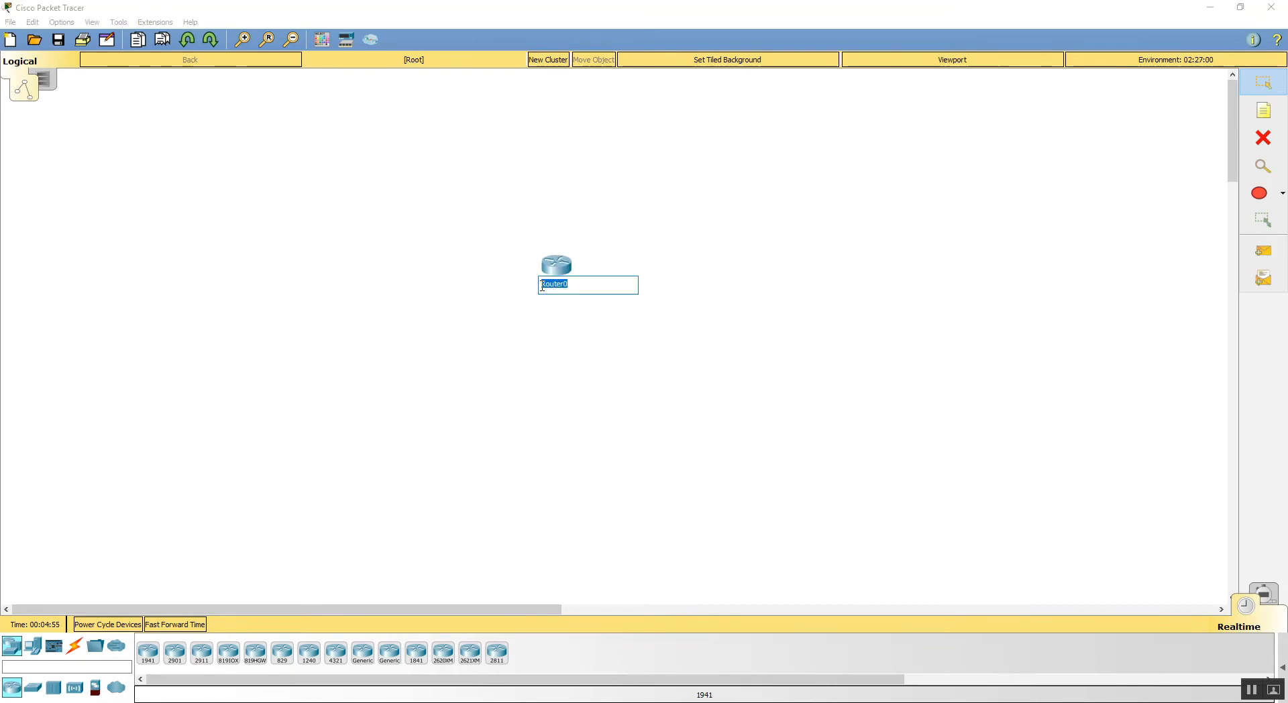
{"action": "type", "text": "DHCP"}
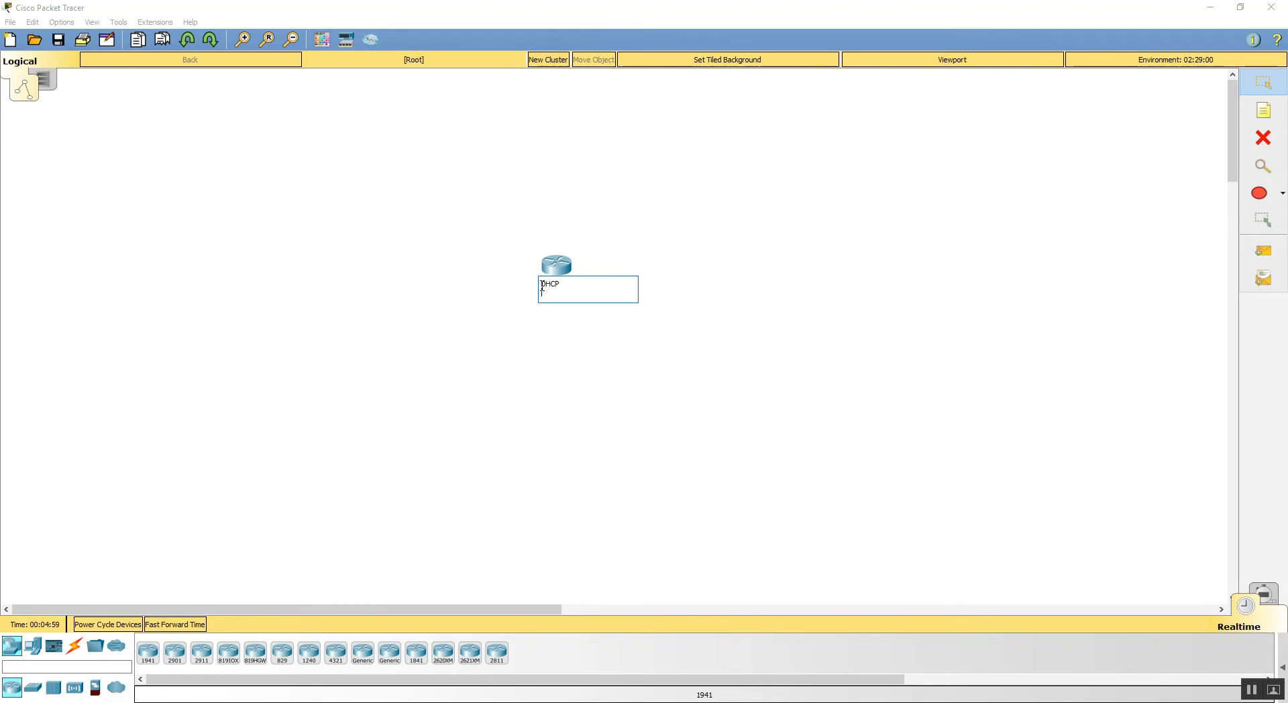
{"action": "left_click", "coordinate": [585, 359]}
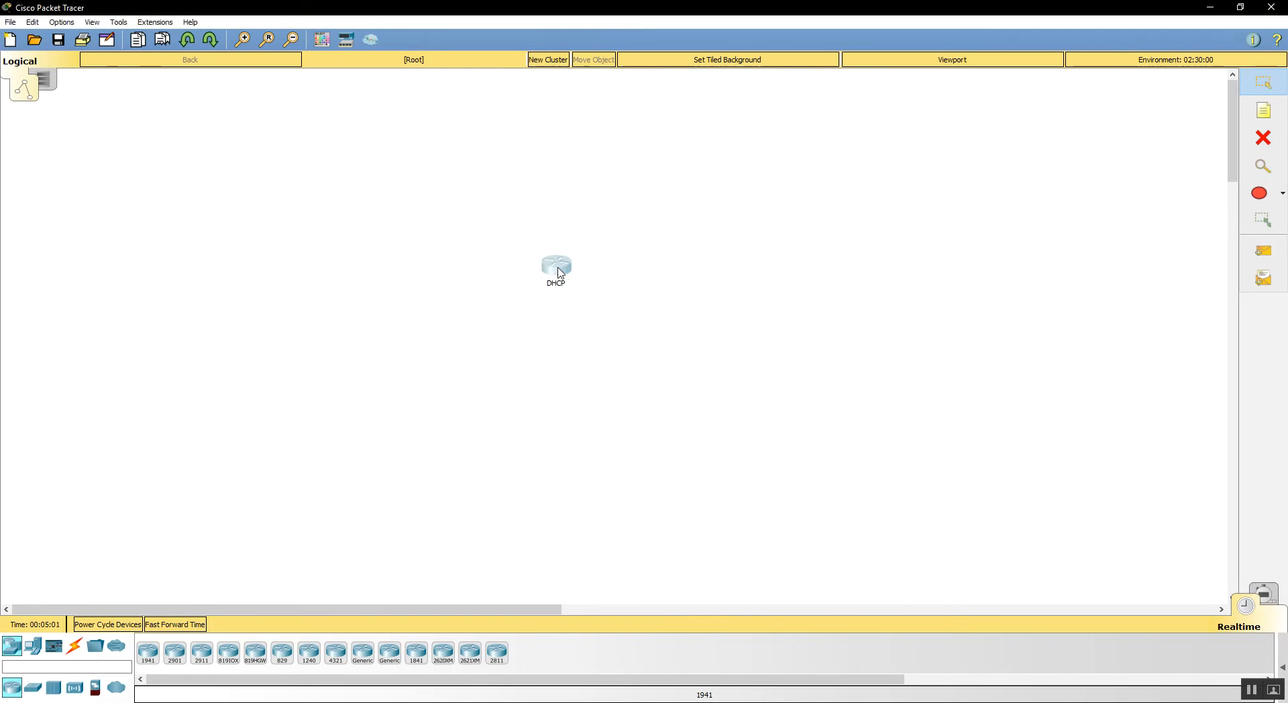
{"action": "left_click_drag", "start_coordinate": [562, 272], "coordinate": [450, 274]}
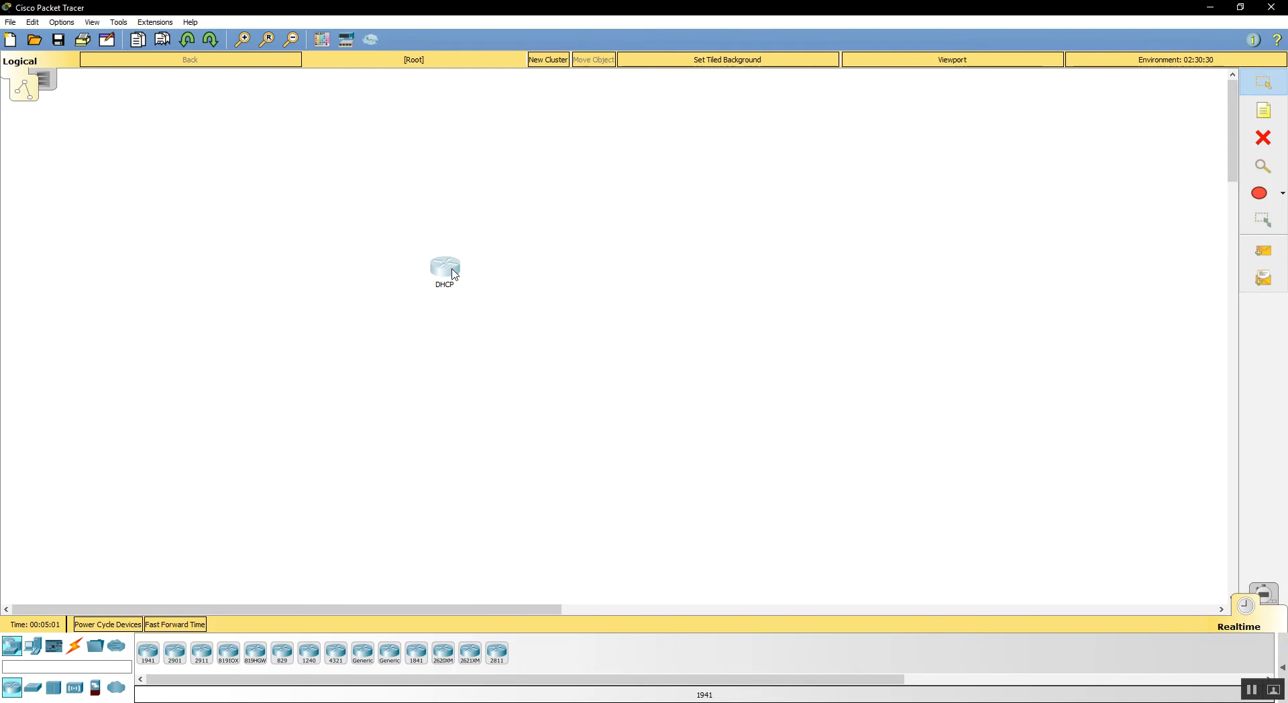
Add a 2960-24TT switch beside the router and a vertical column of three generic PCs beyond the switch
{"action": "left_click", "coordinate": [33, 687]}
{"action": "left_click_drag", "start_coordinate": [148, 657], "coordinate": [578, 285]}
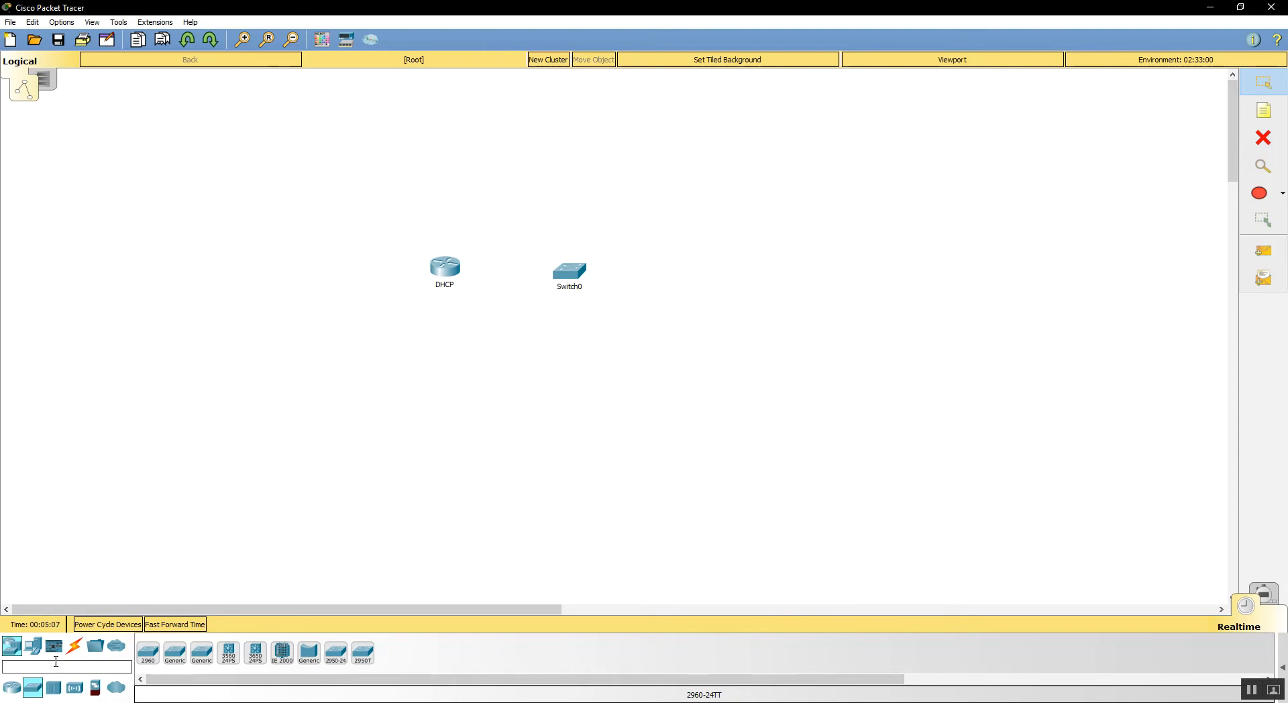
{"action": "left_click", "coordinate": [33, 646]}
{"action": "left_click_drag", "start_coordinate": [148, 654], "coordinate": [681, 217]}
{"action": "left_click_drag", "start_coordinate": [148, 654], "coordinate": [679, 295]}
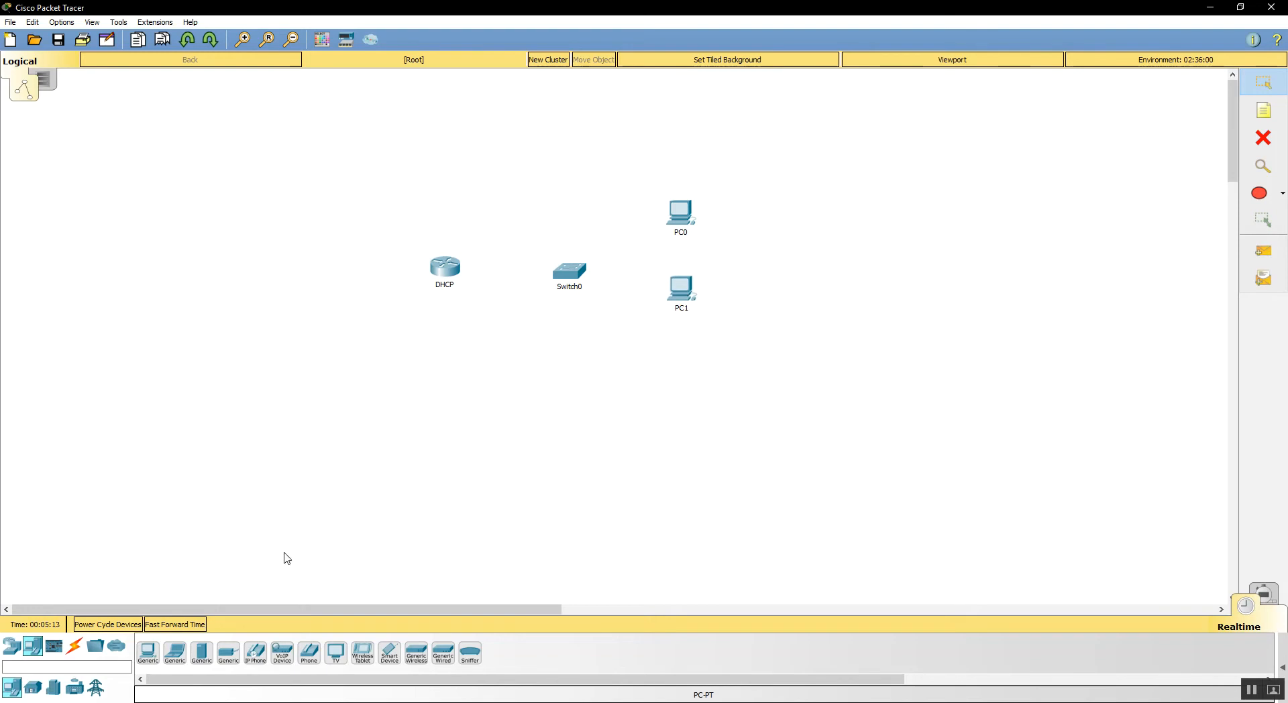
{"action": "left_click_drag", "start_coordinate": [148, 654], "coordinate": [682, 373]}
Rename the switch S1 and align the DHCP router with it
{"action": "left_click", "coordinate": [577, 296]}
{"action": "left_click_drag", "start_coordinate": [582, 288], "coordinate": [553, 287]}
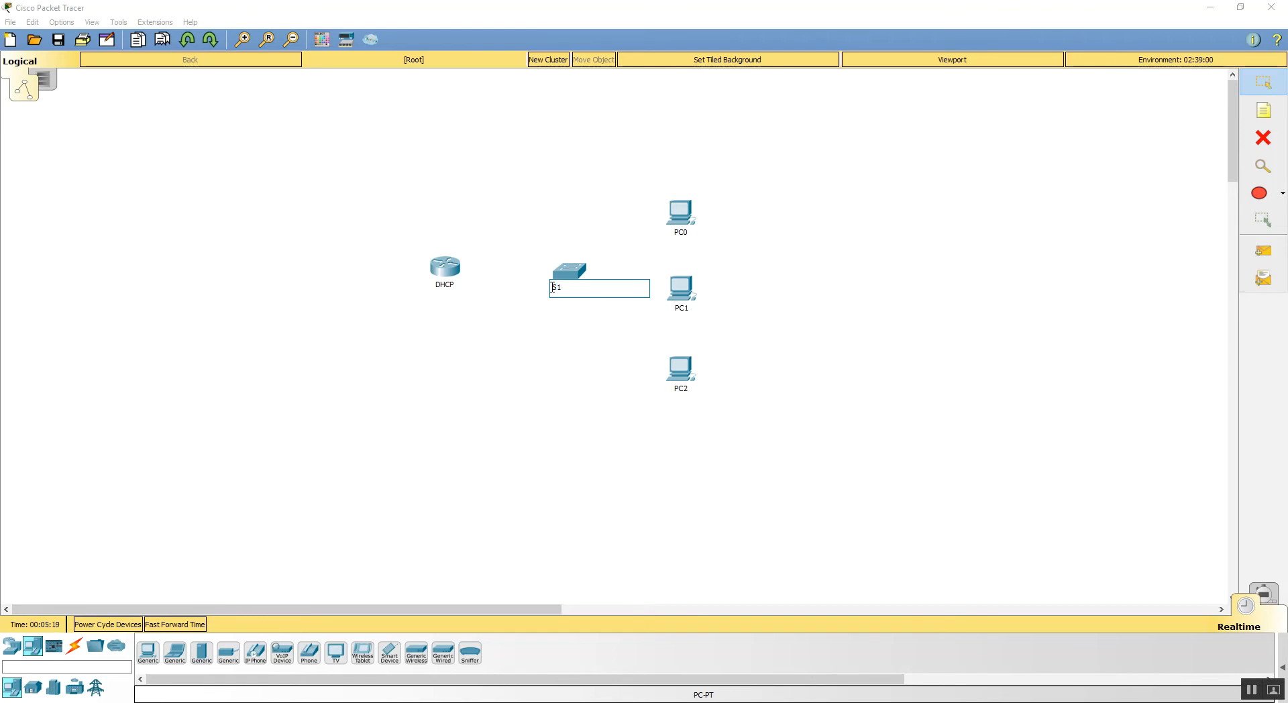
{"action": "left_click", "coordinate": [535, 376]}
{"action": "left_click_drag", "start_coordinate": [448, 266], "coordinate": [450, 271]}
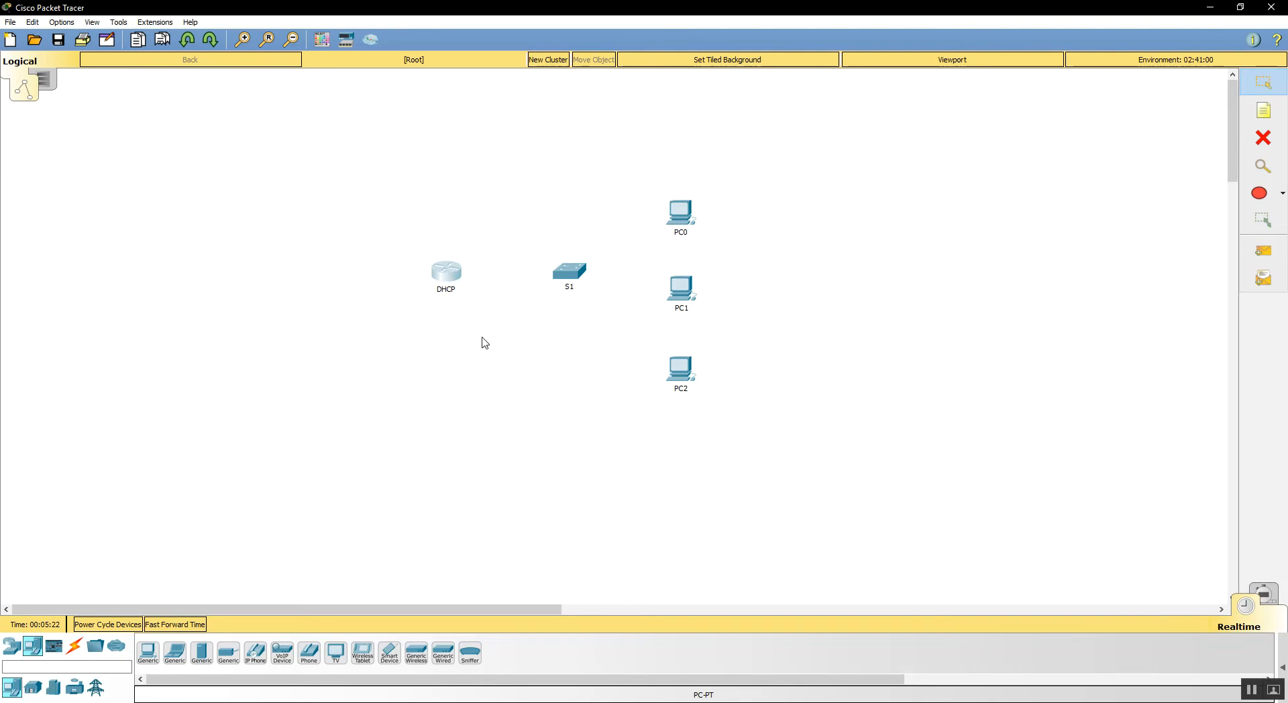
Open the DHCP router's command line and answer no to the initial configuration dialog
{"action": "double_click", "coordinate": [455, 274]}
{"action": "left_click_drag", "start_coordinate": [650, 160], "coordinate": [960, 141]}
{"action": "left_click", "coordinate": [858, 167]}
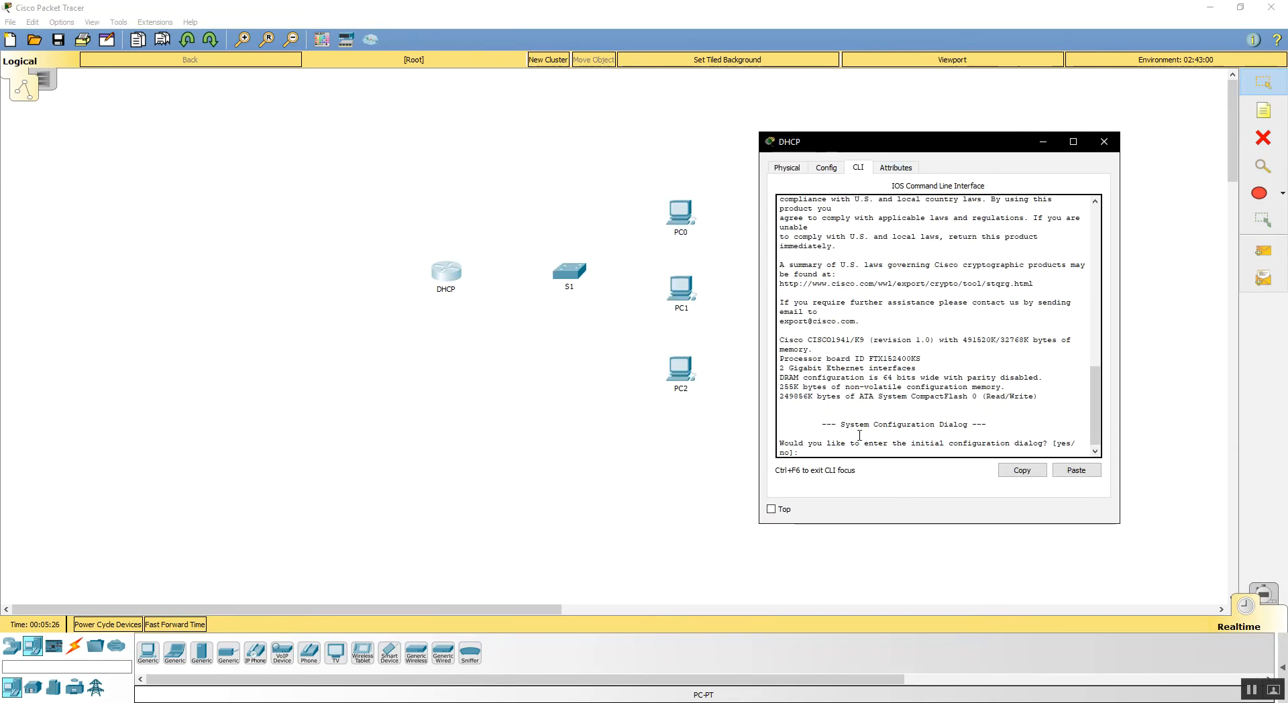
{"action": "type", "text": "no"}
{"action": "key", "text": "Return"}
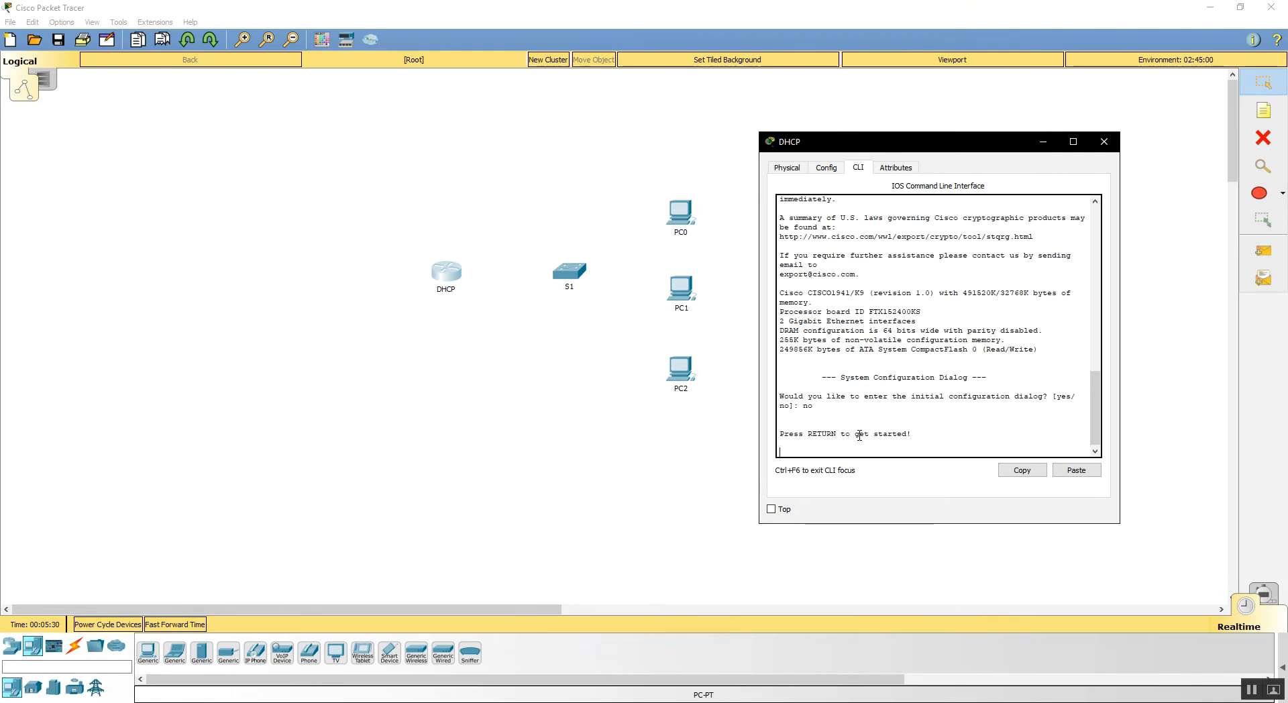
Enter privileged mode with en and global configuration mode with conf t on the router
{"action": "key", "text": "Return"}
{"action": "key", "text": "Return"}
{"action": "key", "text": "Return"}
{"action": "key", "text": "Return"}
{"action": "type", "text": "en"}
{"action": "key", "text": "Return"}
{"action": "type", "text": "conf"}
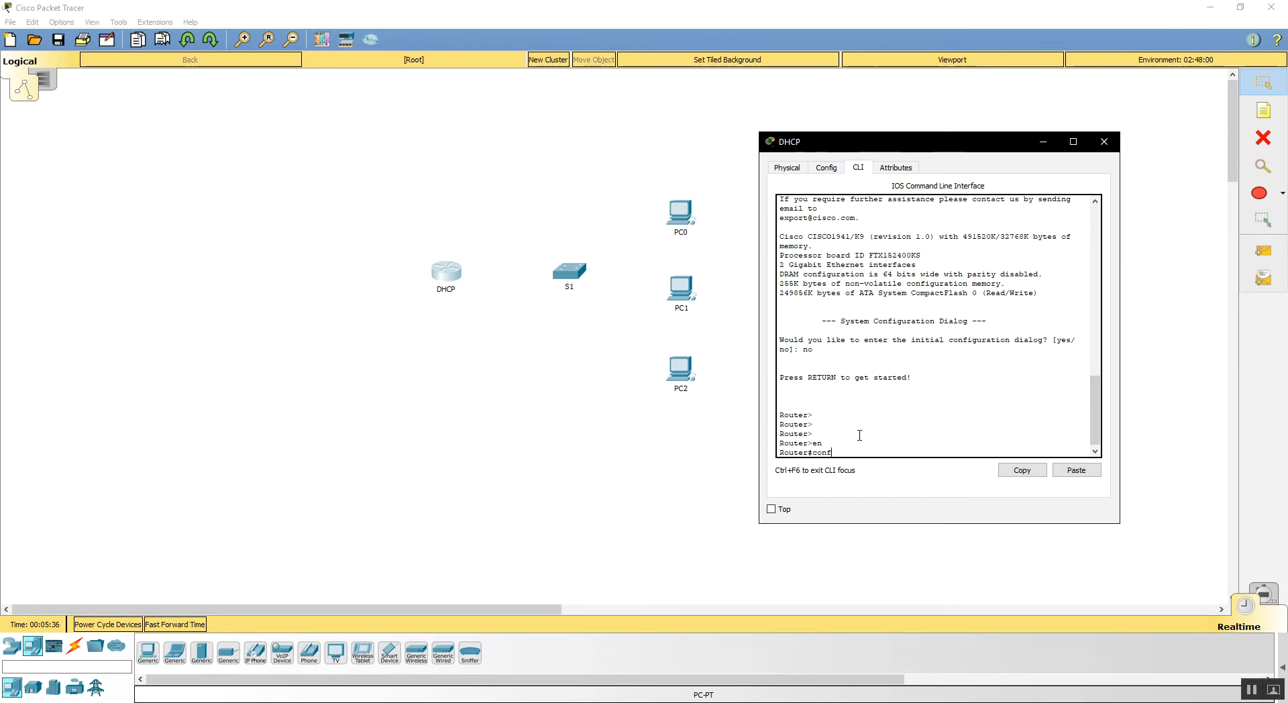
{"action": "type", "text": " t"}
{"action": "key", "text": "Return"}
{"action": "key", "text": "Return"}
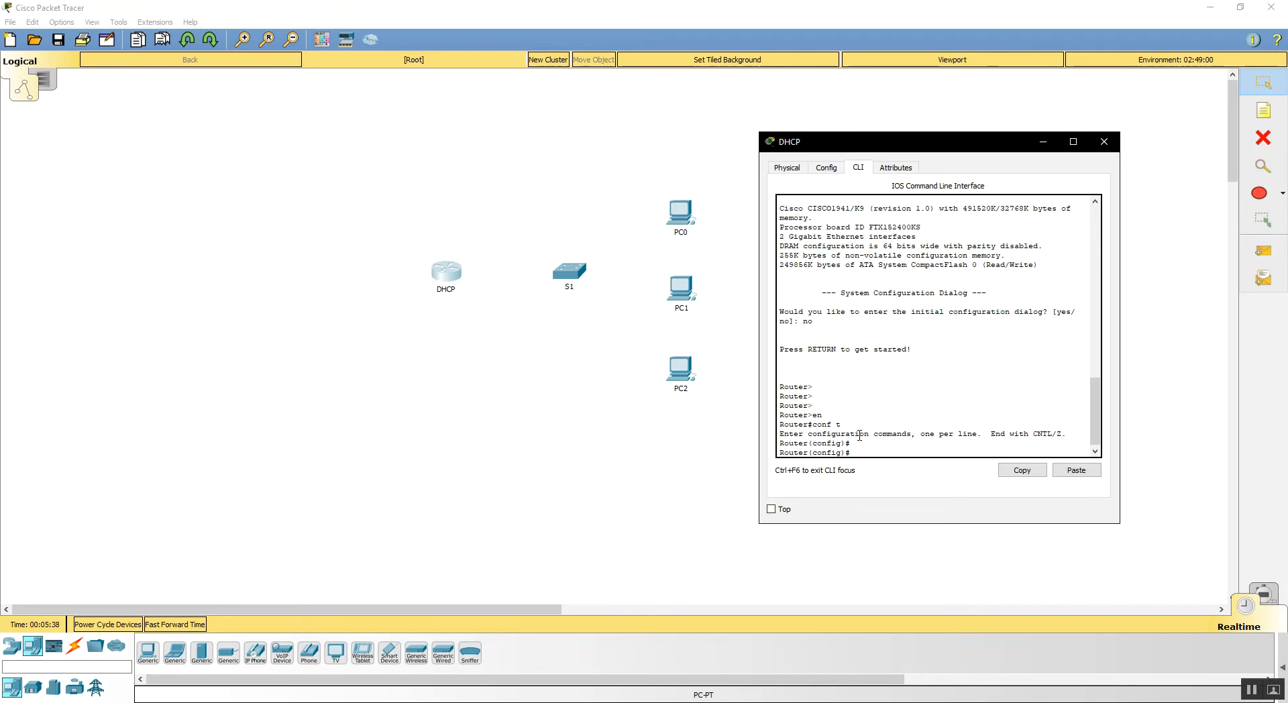
Set the router's hostname to DHCP and close its window
{"action": "type", "text": "hostname DHCP"}
{"action": "key", "text": "Return"}
{"action": "key", "text": "Return"}
{"action": "key", "text": "Return"}
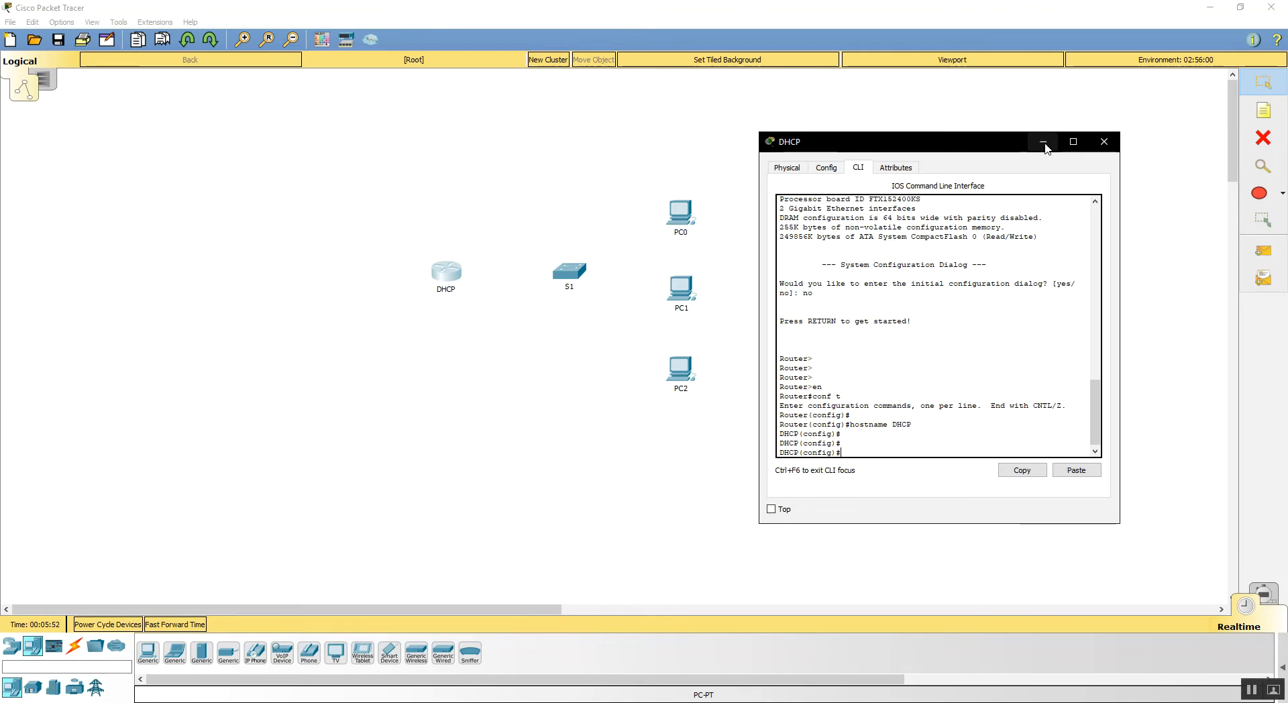
{"action": "left_click", "coordinate": [1104, 141]}
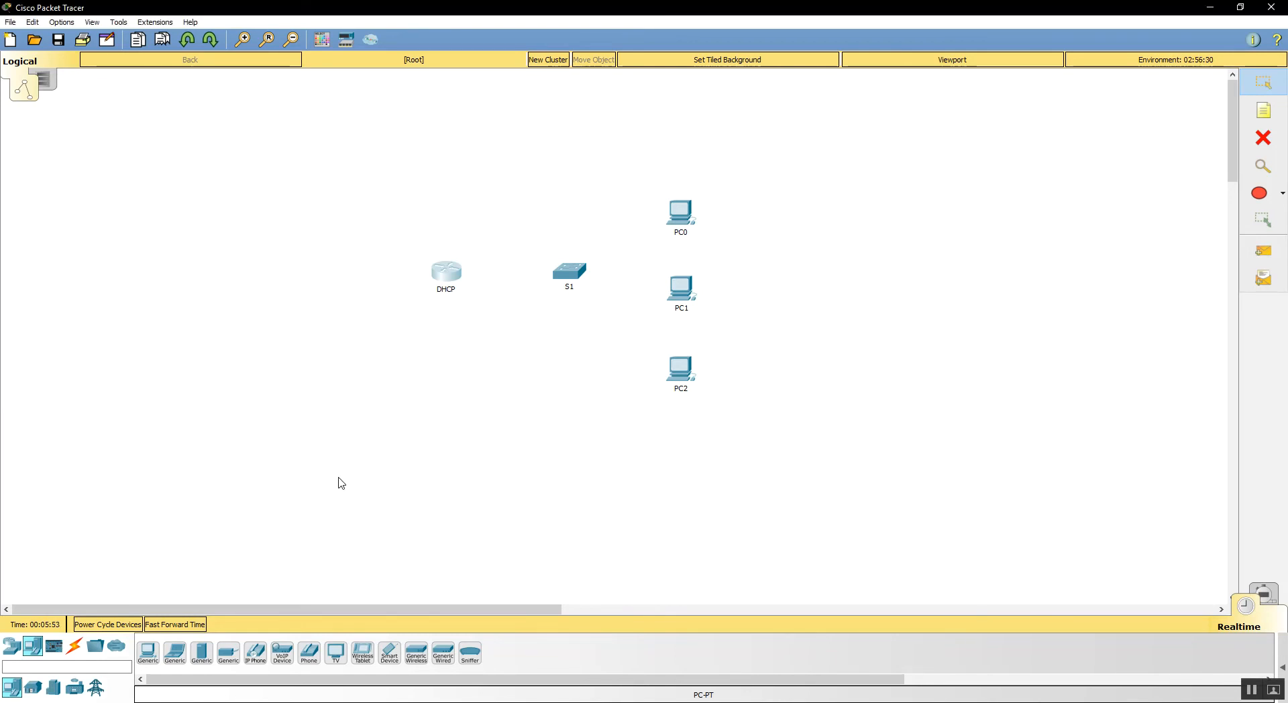
Connect the DHCP router's GigabitEthernet0/0 to S1's GigabitEthernet0/1 with a copper straight-through cable
{"action": "left_click", "coordinate": [74, 646]}
{"action": "left_click", "coordinate": [228, 652]}
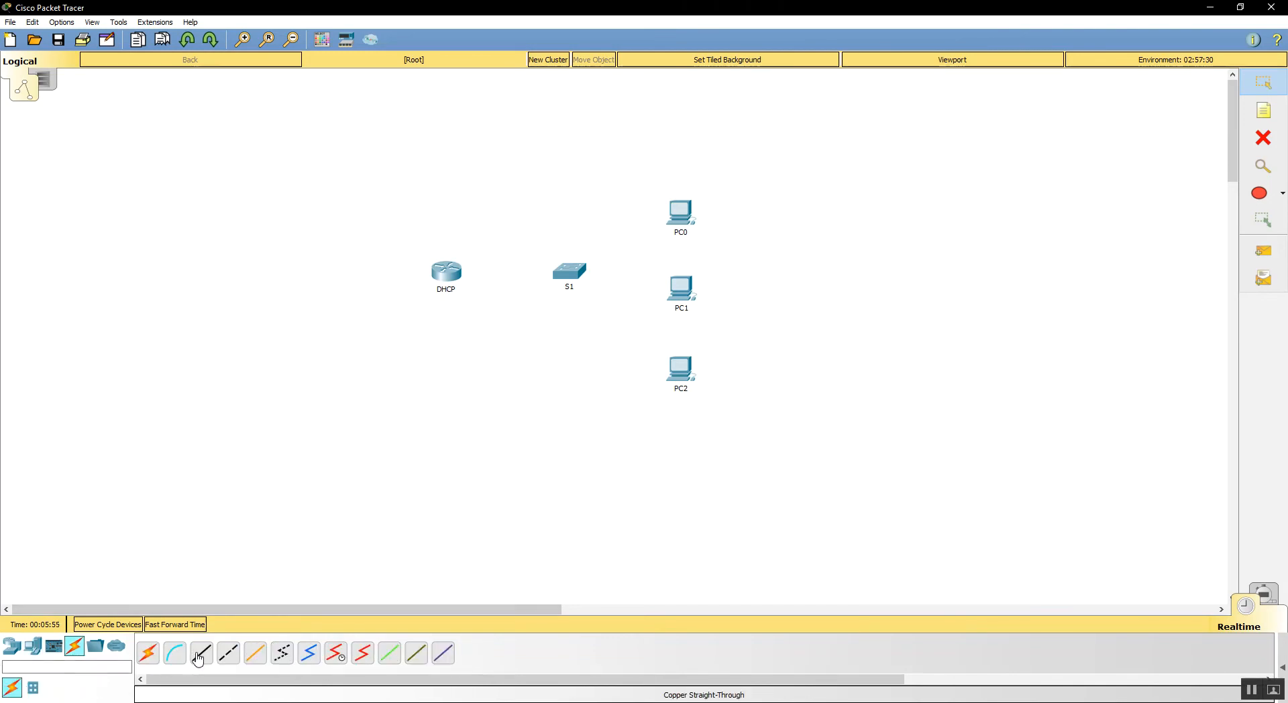
{"action": "left_click", "coordinate": [446, 271]}
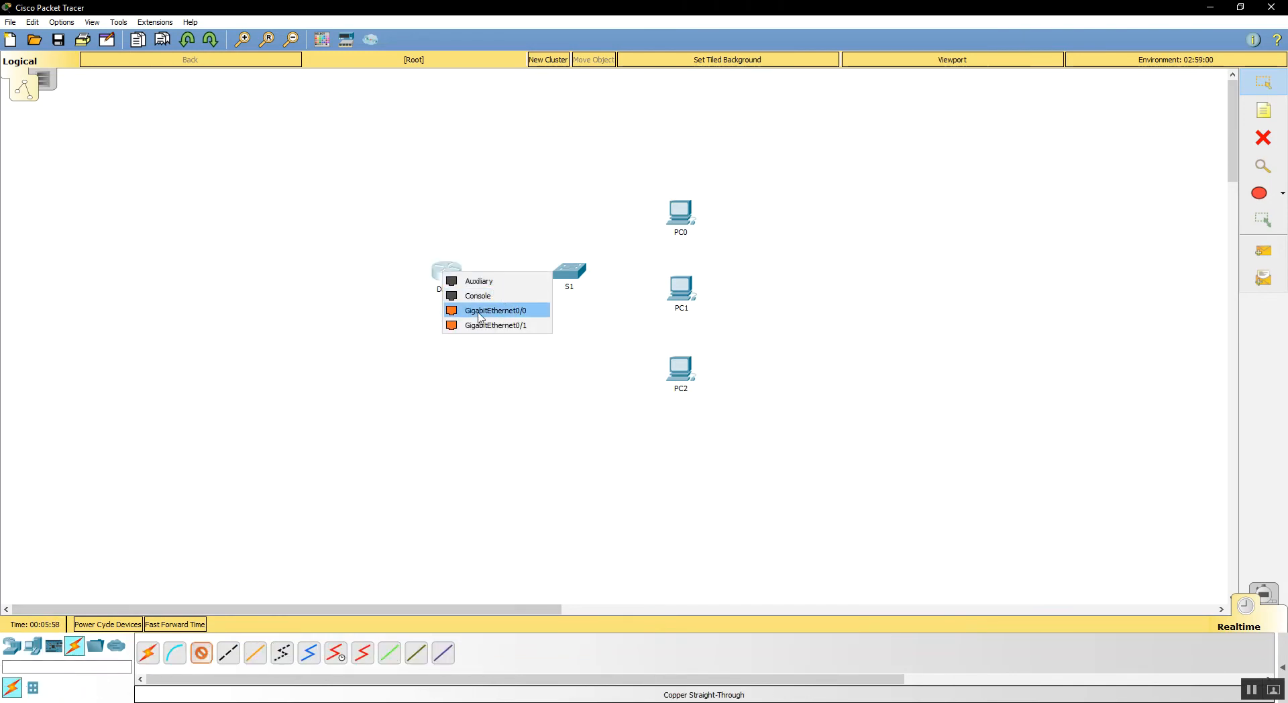
{"action": "left_click", "coordinate": [496, 311]}
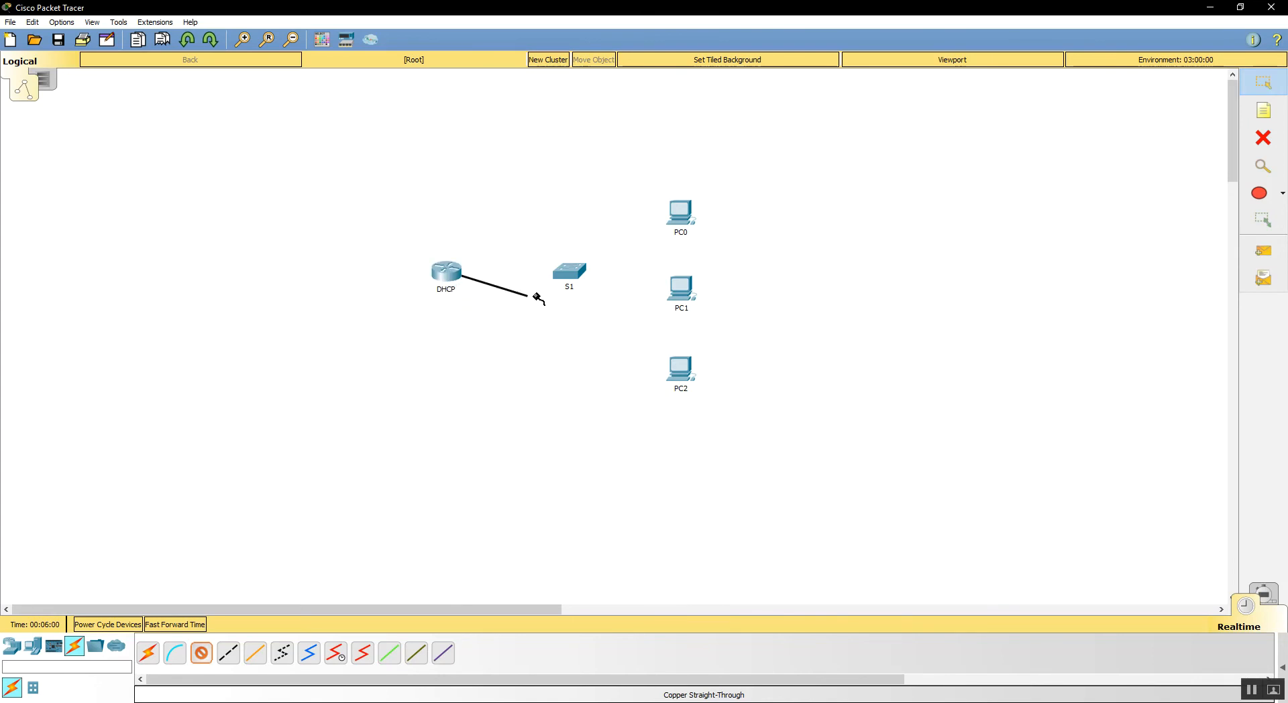
{"action": "left_click", "coordinate": [570, 271]}
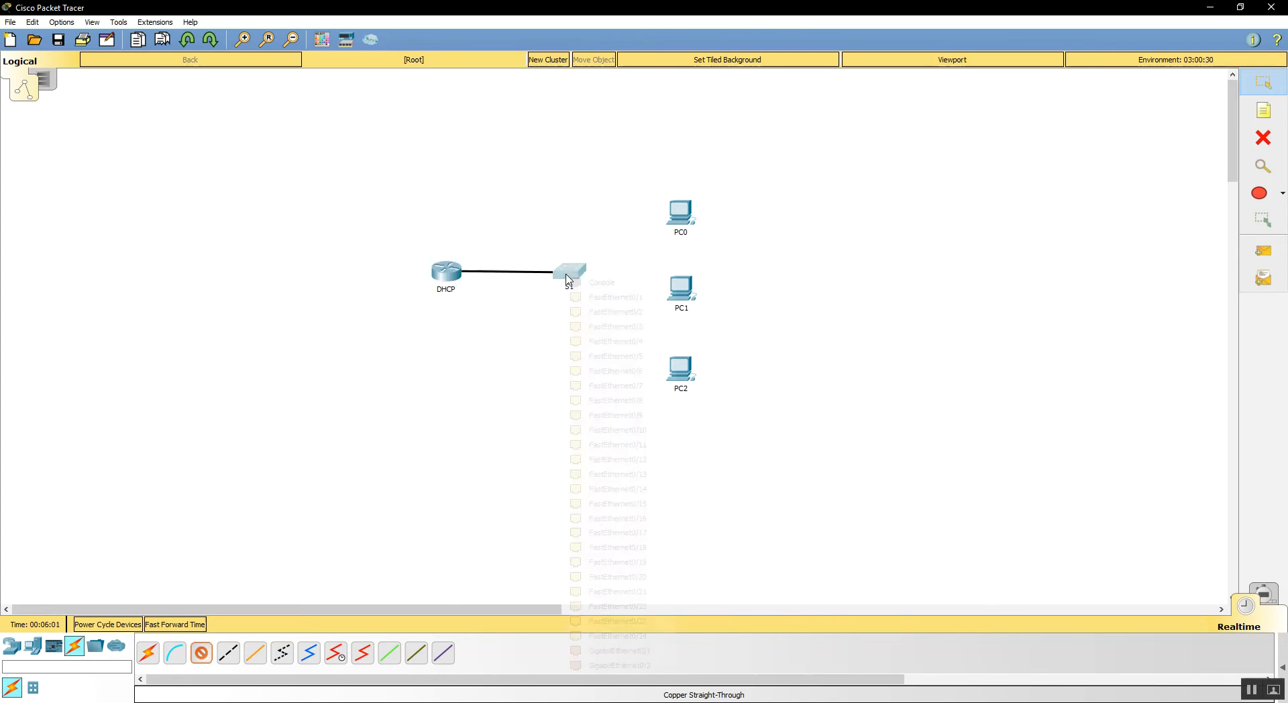
{"action": "left_click", "coordinate": [621, 651]}
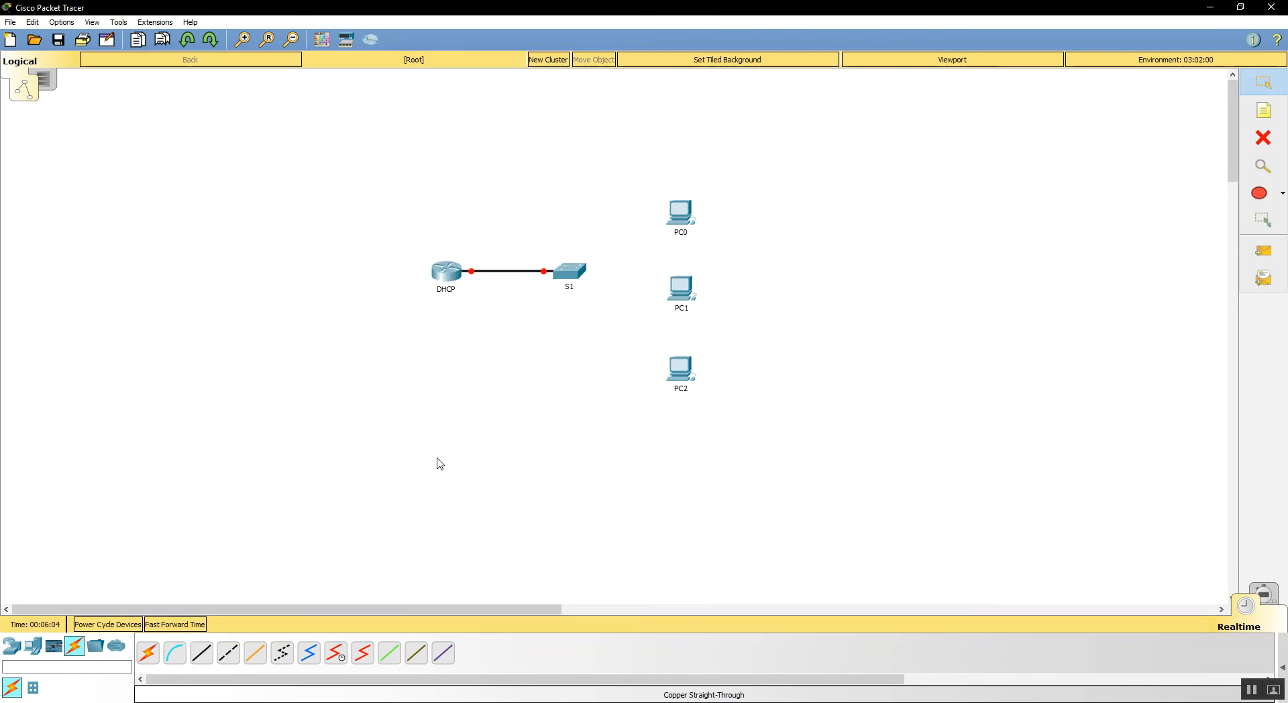
Connect S1's FastEthernet0/1 to PC0's FastEthernet0 with a copper straight-through cable
{"action": "left_click", "coordinate": [201, 652]}
{"action": "left_click", "coordinate": [581, 269]}
{"action": "left_click", "coordinate": [614, 291]}
{"action": "left_click", "coordinate": [691, 214]}
{"action": "left_click", "coordinate": [732, 264]}
Connect S1's FastEthernet0/2 to PC1's FastEthernet0 with a copper straight-through cable
{"action": "left_click", "coordinate": [202, 653]}
{"action": "left_click", "coordinate": [588, 282]}
{"action": "left_click", "coordinate": [590, 299]}
{"action": "left_click", "coordinate": [684, 290]}
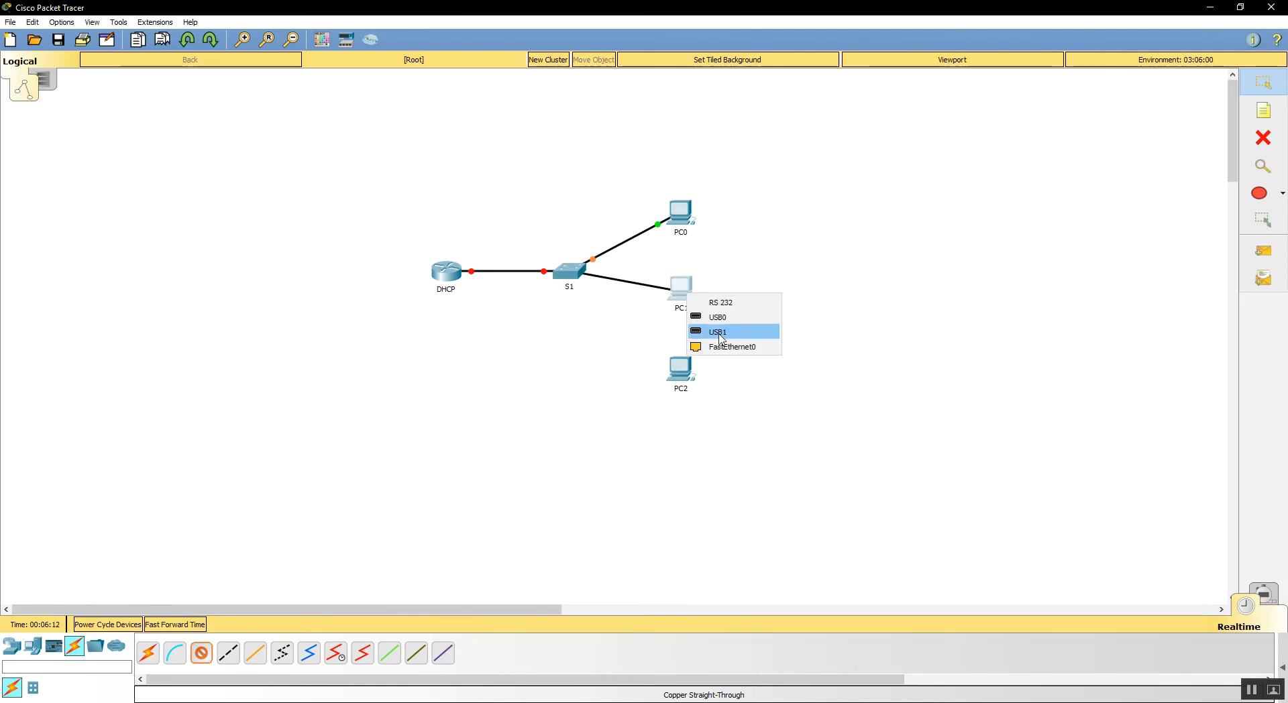
{"action": "left_click", "coordinate": [687, 281]}
{"action": "left_click", "coordinate": [713, 342]}
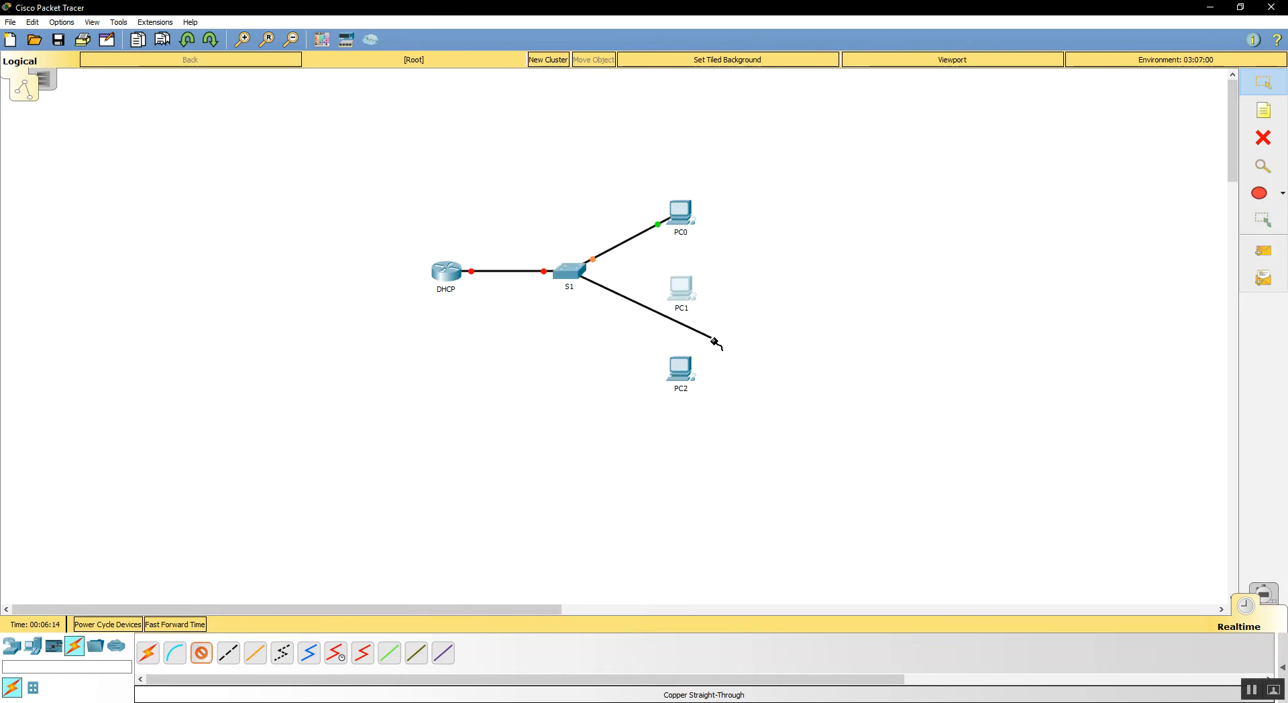
{"action": "left_click", "coordinate": [689, 295]}
{"action": "left_click", "coordinate": [718, 343]}
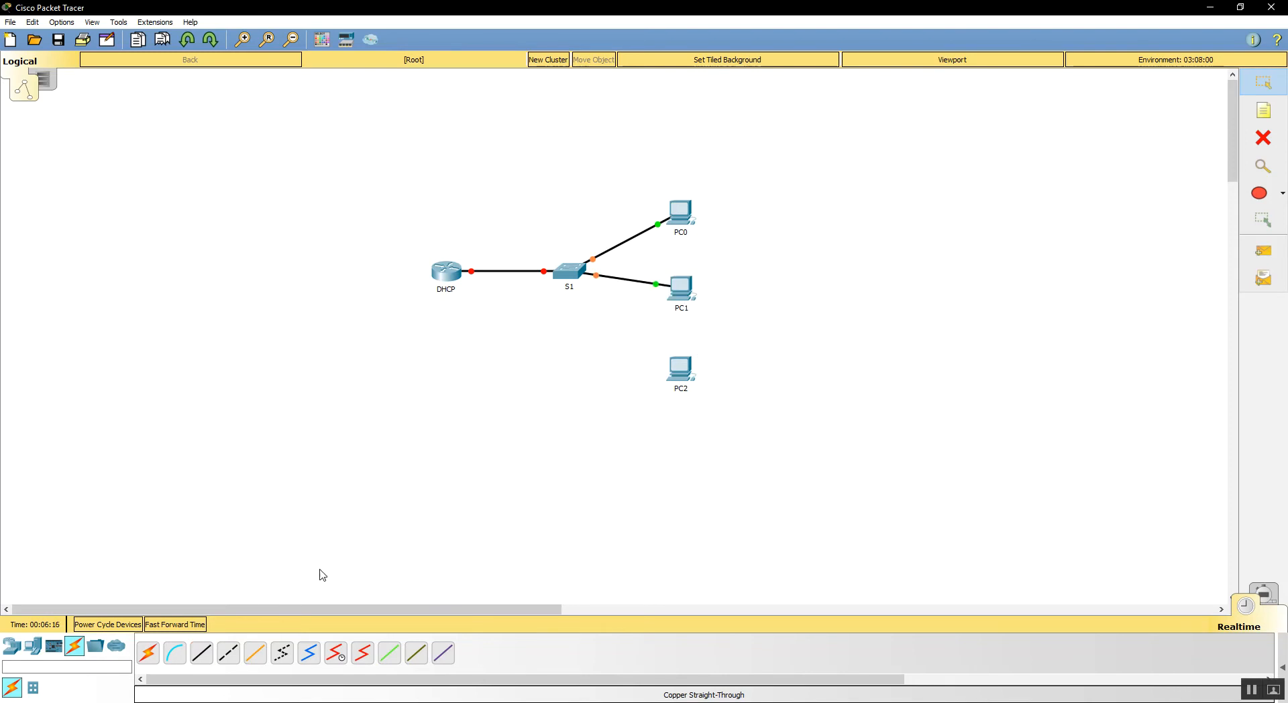
Connect S1's FastEthernet0/3 to PC2's FastEthernet0 with a copper straight-through cable
{"action": "left_click", "coordinate": [202, 654]}
{"action": "left_click", "coordinate": [572, 271]}
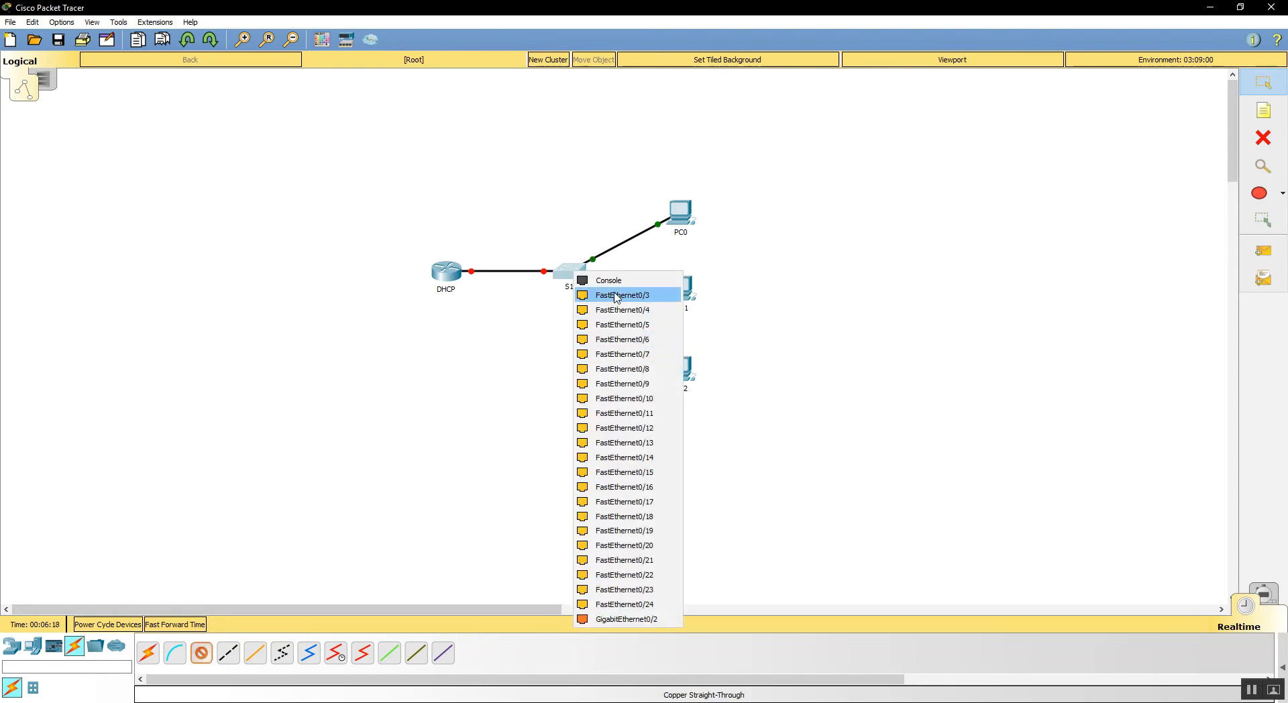
{"action": "left_click", "coordinate": [591, 314]}
{"action": "left_click", "coordinate": [681, 360]}
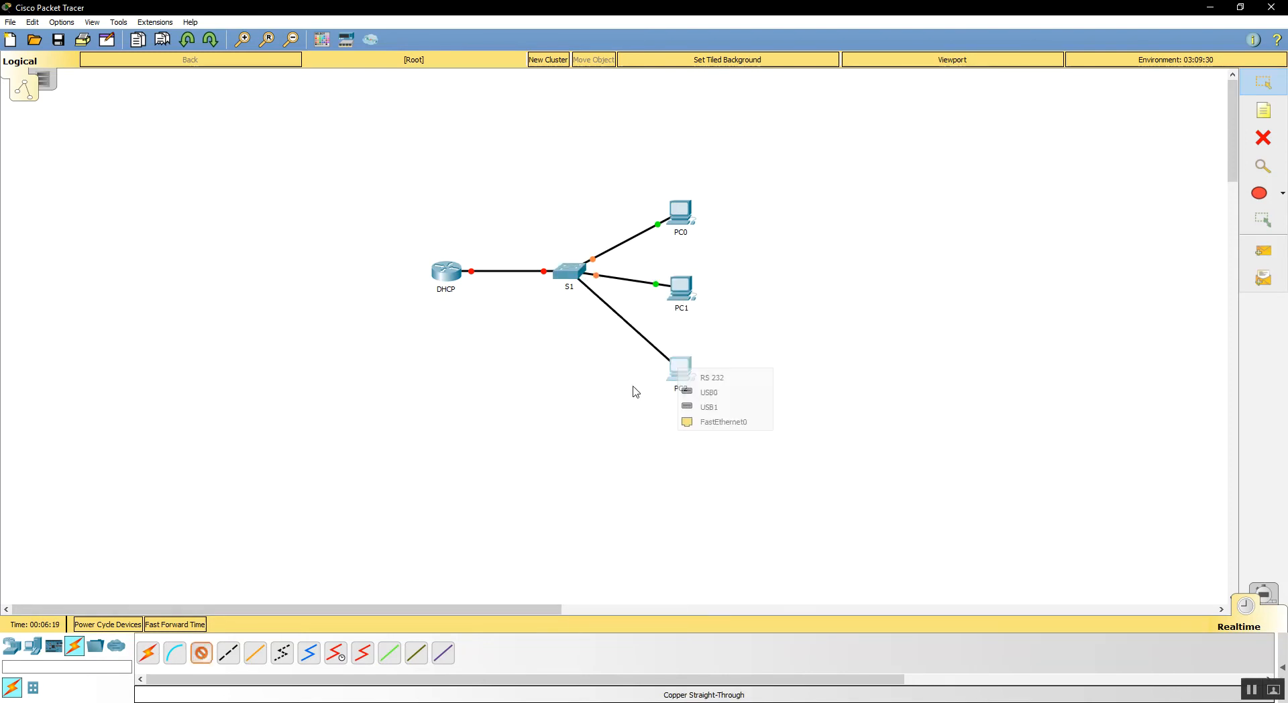
{"action": "left_click", "coordinate": [718, 422]}
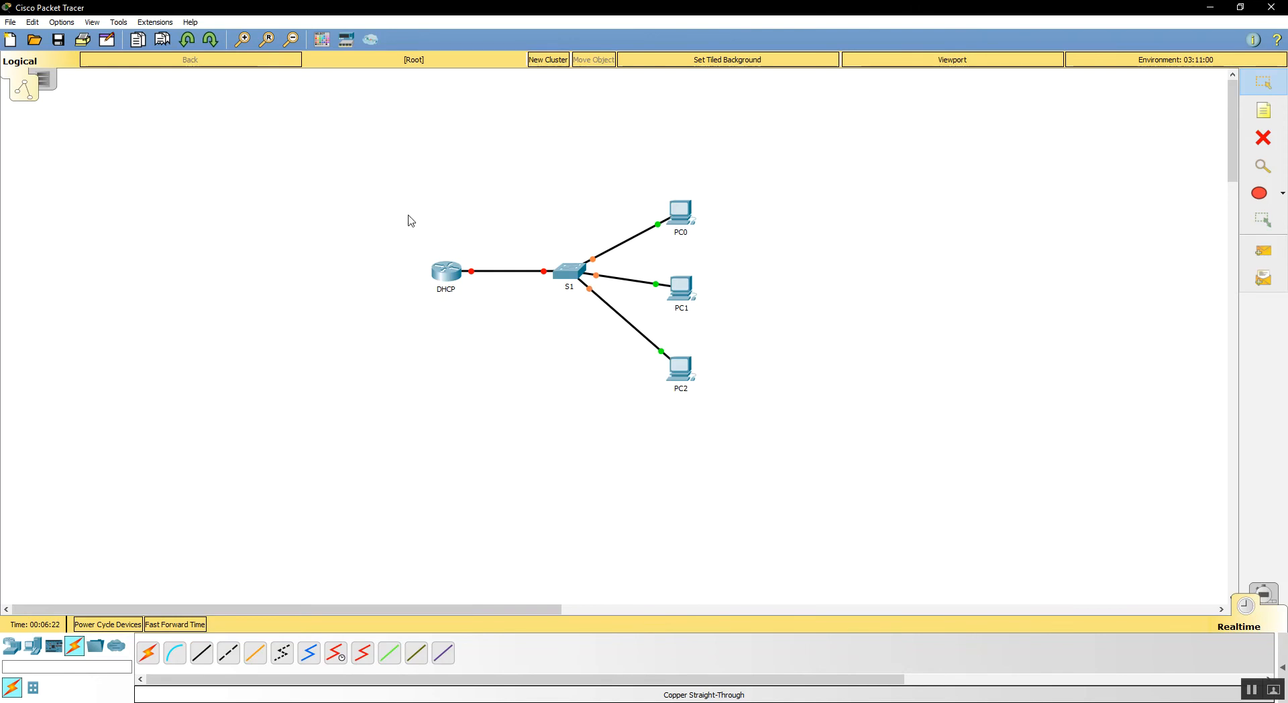
Reopen the DHCP router's command line and move its window clear of the topology
{"action": "left_click", "coordinate": [446, 277]}
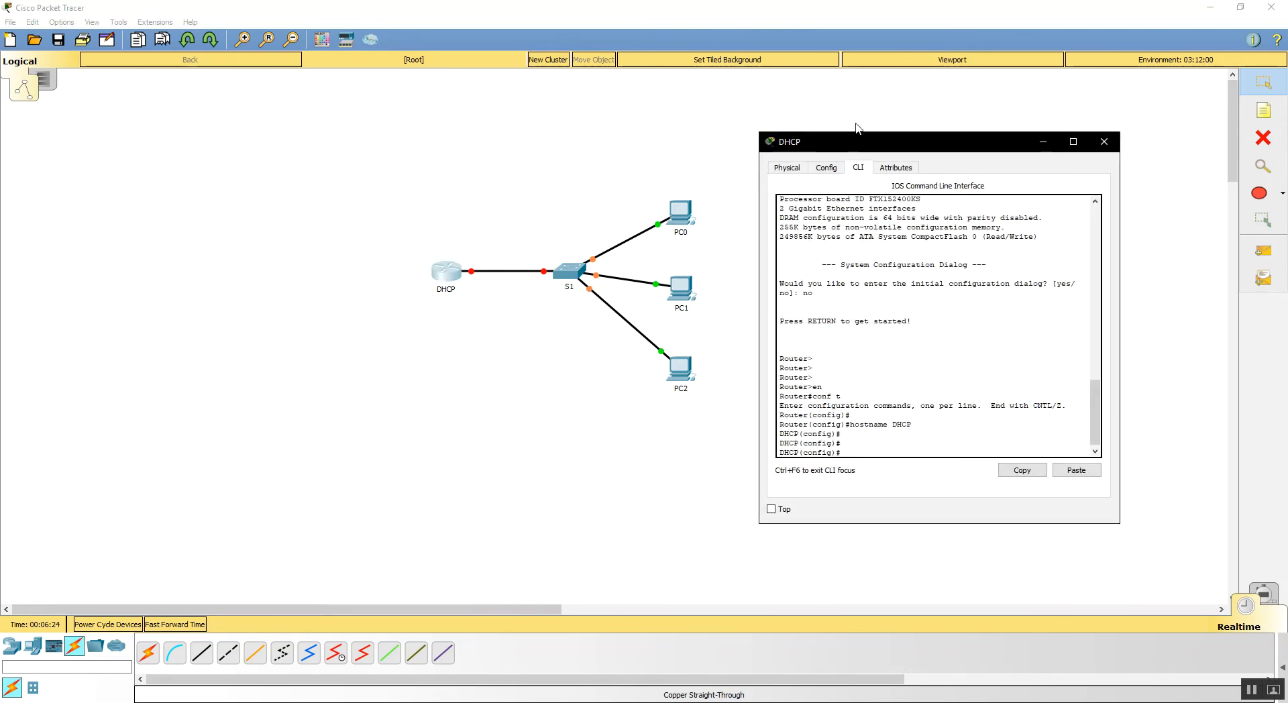
{"action": "left_click_drag", "start_coordinate": [878, 148], "coordinate": [942, 128]}
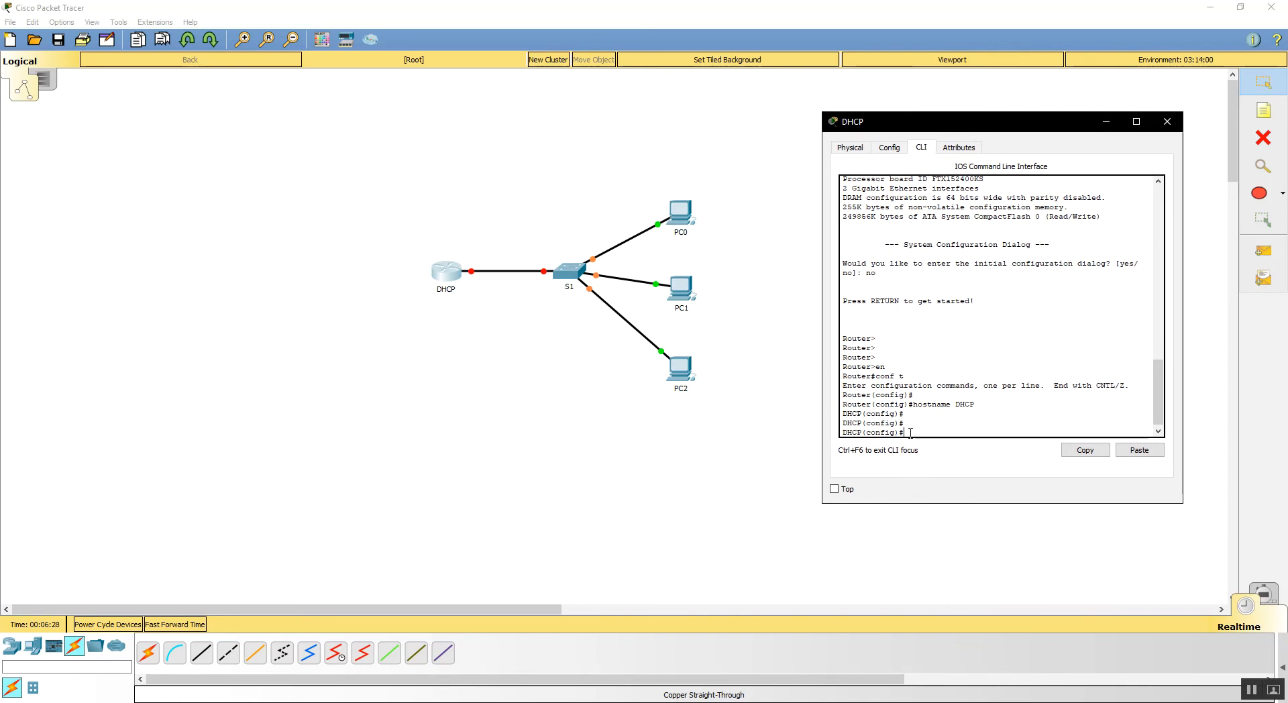
{"action": "key", "text": "Return"}
{"action": "key", "text": "Return"}
{"action": "type", "text": "ip dhcp"}
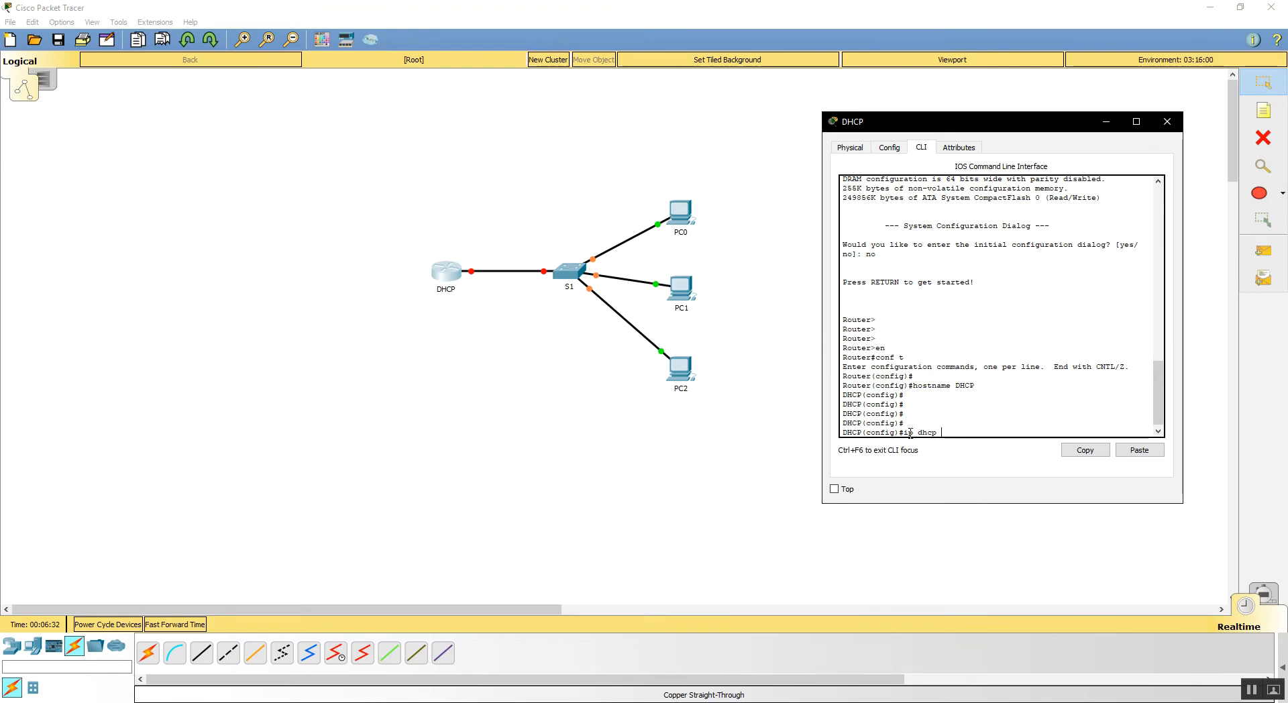
{"action": "key", "text": "BackSpace"}
{"action": "key", "text": "BackSpace"}
{"action": "key", "text": "BackSpace"}
{"action": "key", "text": "BackSpace"}
{"action": "key", "text": "BackSpace"}
{"action": "key", "text": "BackSpace"}
{"action": "key", "text": "BackSpace"}
{"action": "key", "text": "BackSpace"}
Enter configuration of interface g0/0 on the DHCP router and enable it with no shut
{"action": "type", "text": "int"}
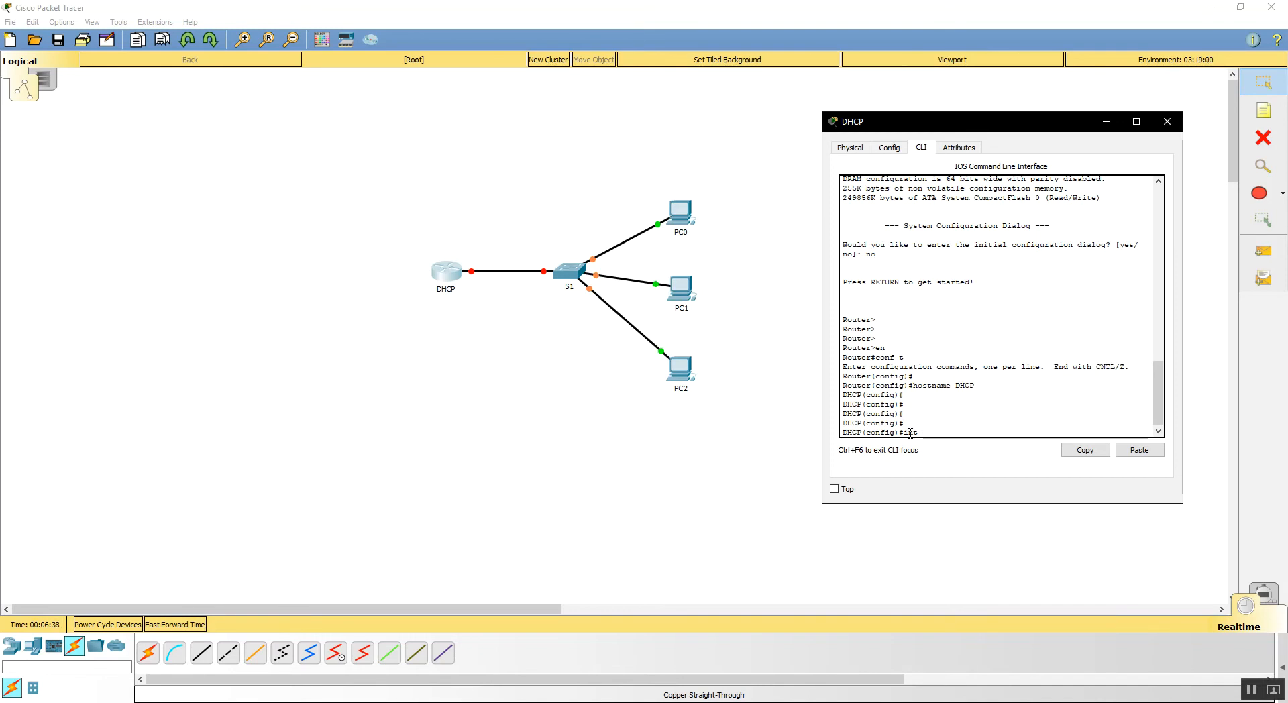
{"action": "key", "text": "Return"}
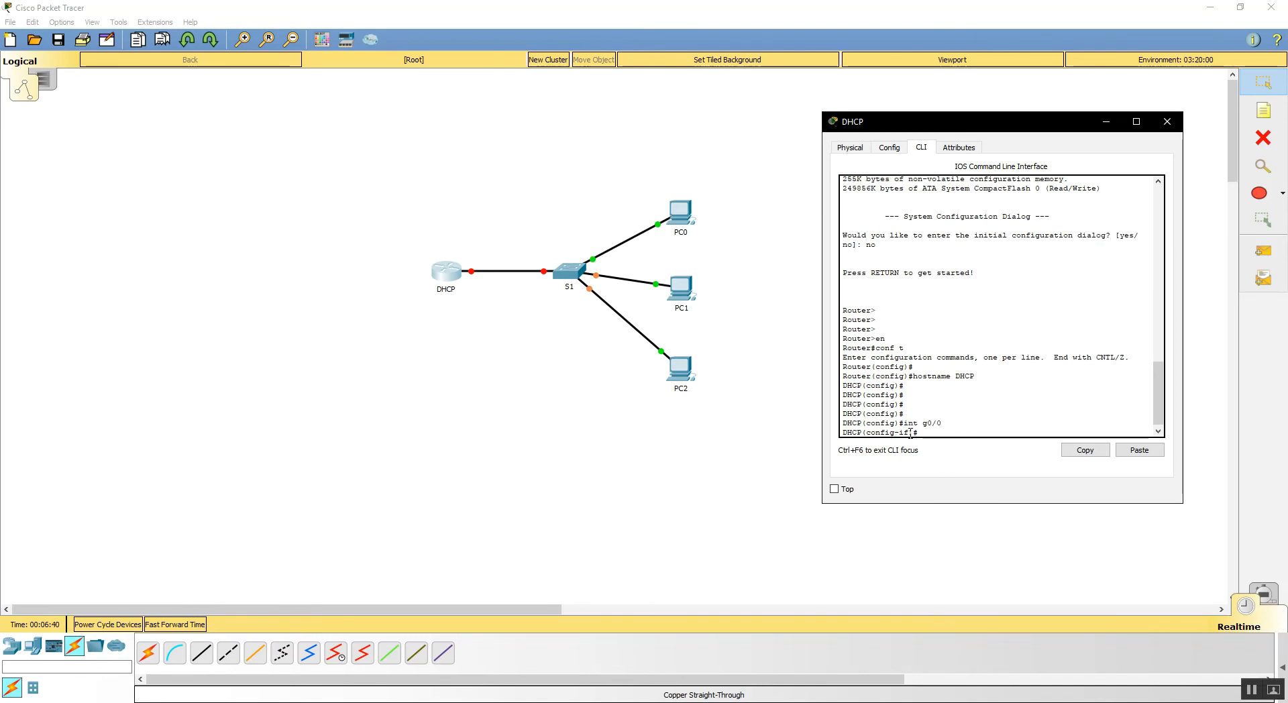
{"action": "type", "text": "no shut"}
{"action": "key", "text": "Return"}
{"action": "key", "text": "Return"}
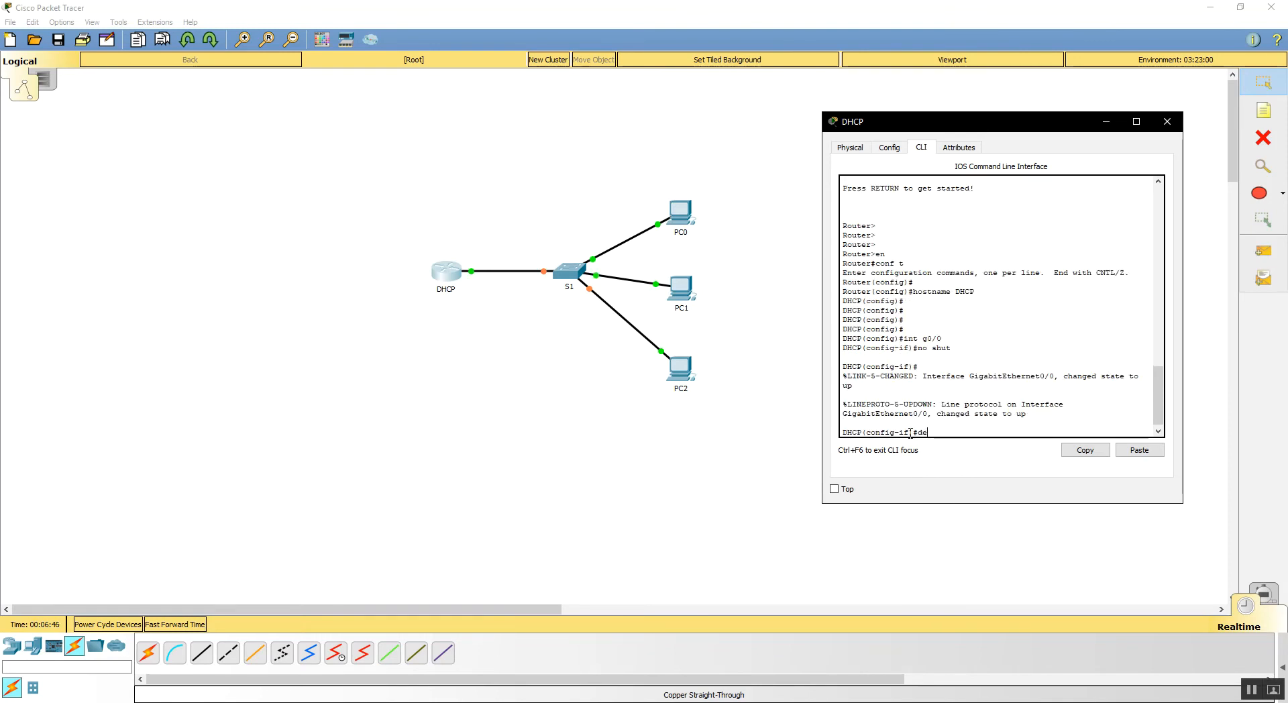
Set the description of the router's g0/0 interface to Network192
{"action": "type", "text": "desc"}
{"action": "key", "text": "Tab"}
{"action": "key", "text": "BackSpace"}
{"action": "key", "text": "BackSpace"}
{"action": "key", "text": "BackSpace"}
{"action": "key", "text": "BackSpace"}
{"action": "key", "text": "BackSpace"}
{"action": "key", "text": "BackSpace"}
{"action": "key", "text": "BackSpace"}
{"action": "key", "text": "Tab"}
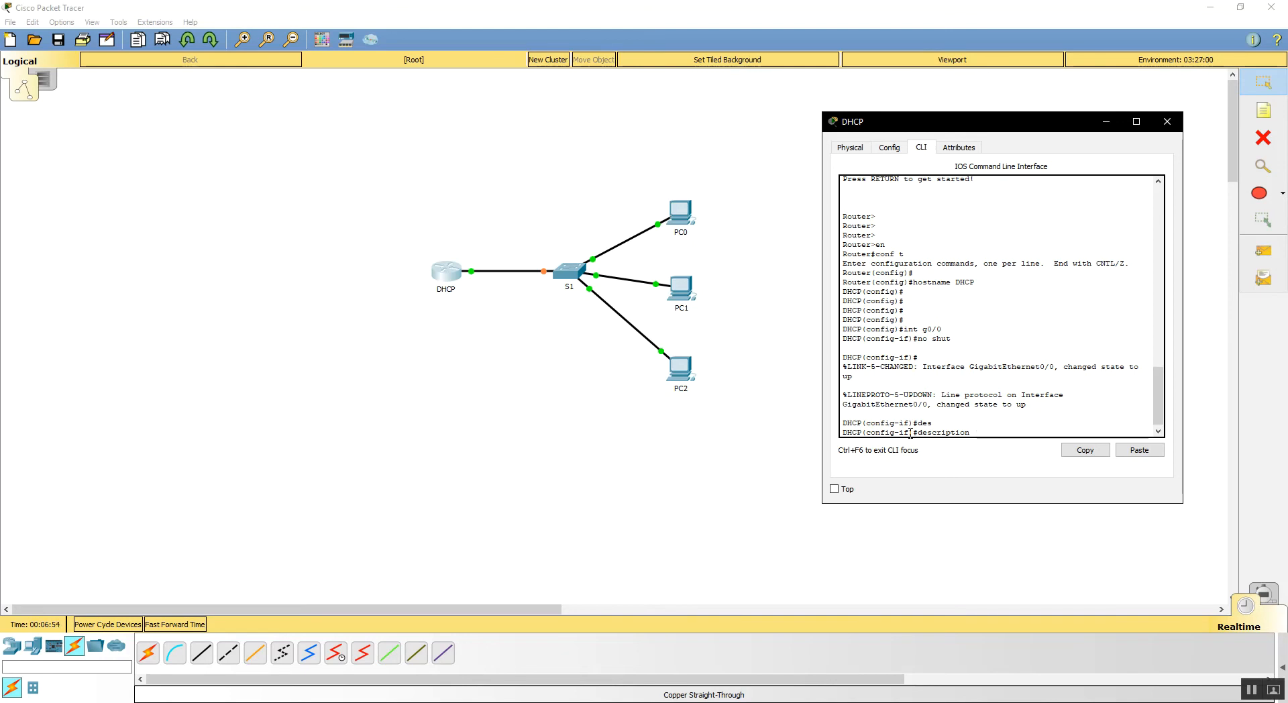
{"action": "type", "text": "Network192"}
{"action": "key", "text": "Return"}
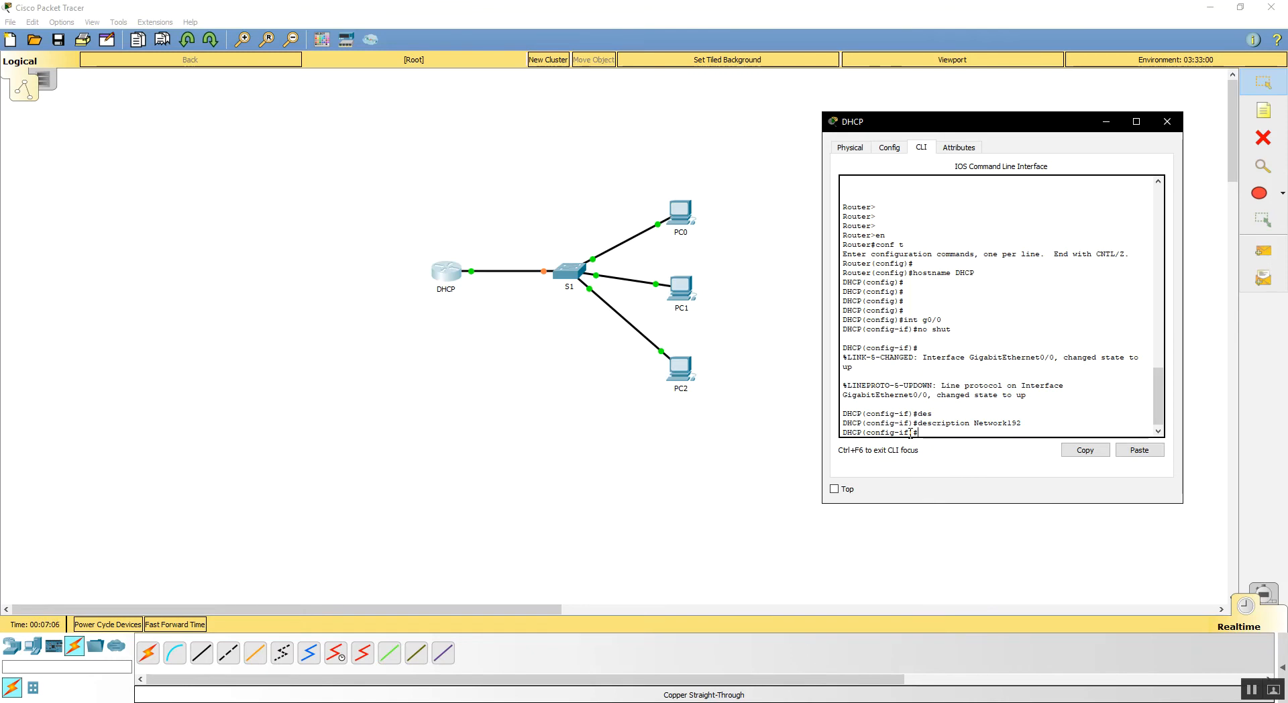
Assign IP address 192.168.50.1 with mask 255.255.255.0 to interface g0/0 and exit to global configuration mode
{"action": "type", "text": "ip address "}
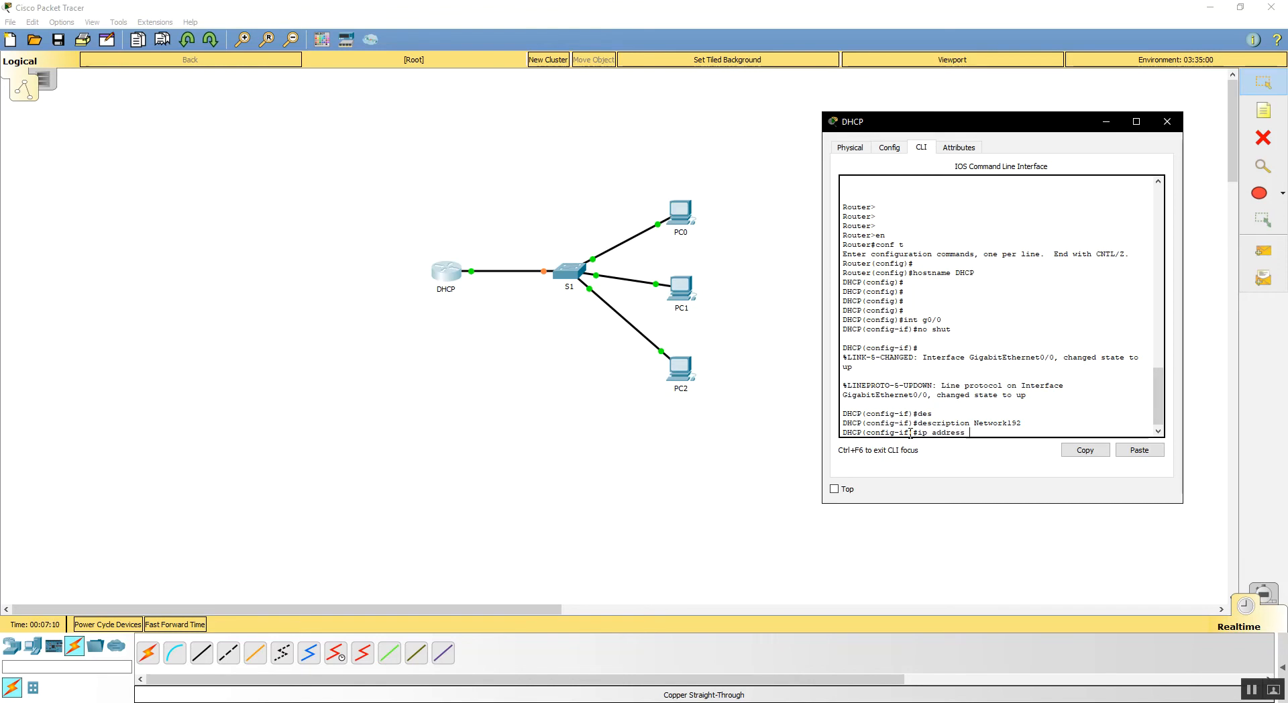
{"action": "type", "text": "192.168.50.1 255.255.255.0"}
{"action": "key", "text": "Return"}
{"action": "type", "text": "exit"}
{"action": "key", "text": "Return"}
{"action": "key", "text": "Return"}
Exclude the addresses 192.168.50.1 through 192.168.50.10 from DHCP assignment on the router
{"action": "type", "text": "ip "}
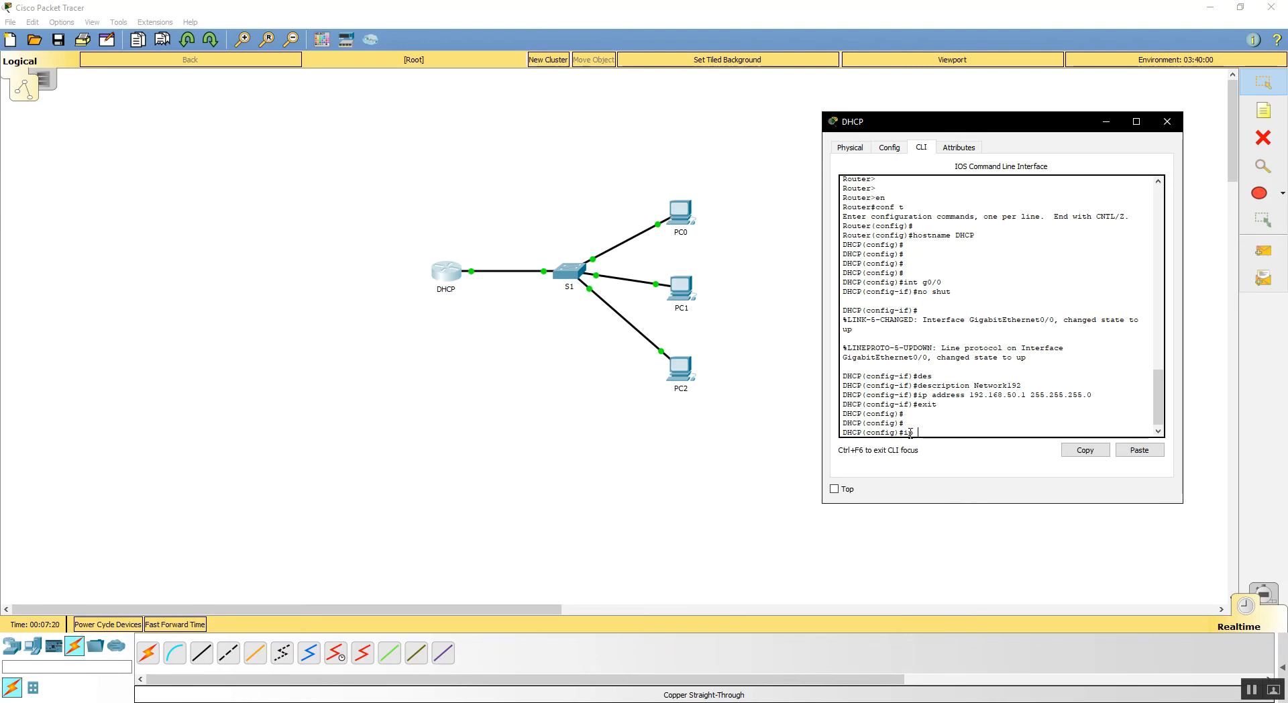
{"action": "type", "text": "dhcp excluded-address"}
{"action": "key", "text": "Tab"}
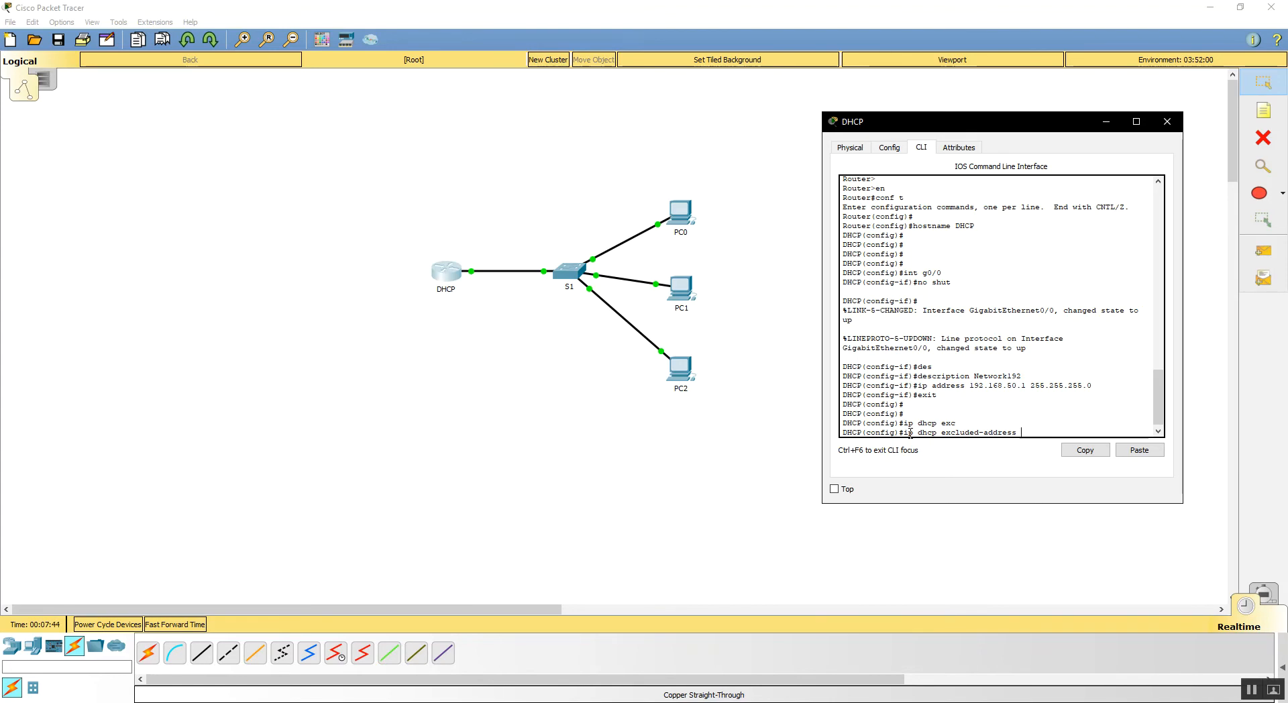
{"action": "type", "text": "192.168.50.1 192.168"}
{"action": "type", "text": ".50.10"}
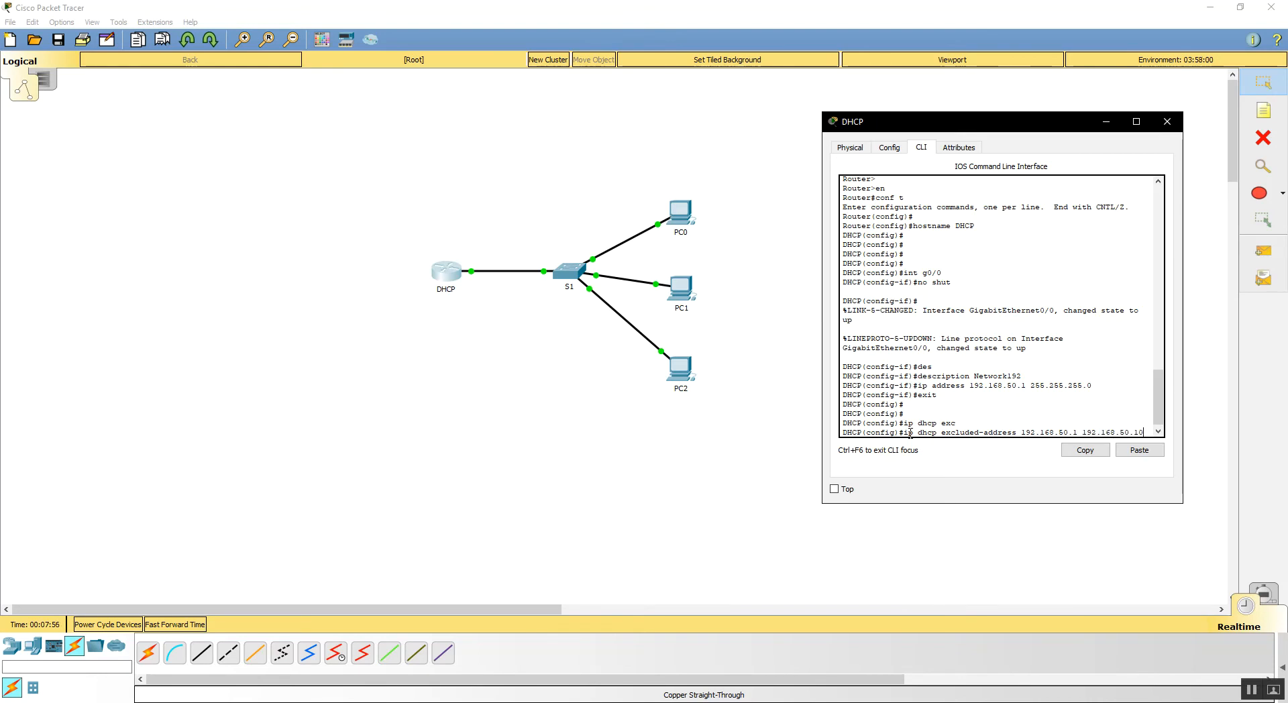
{"action": "key", "text": "Return"}
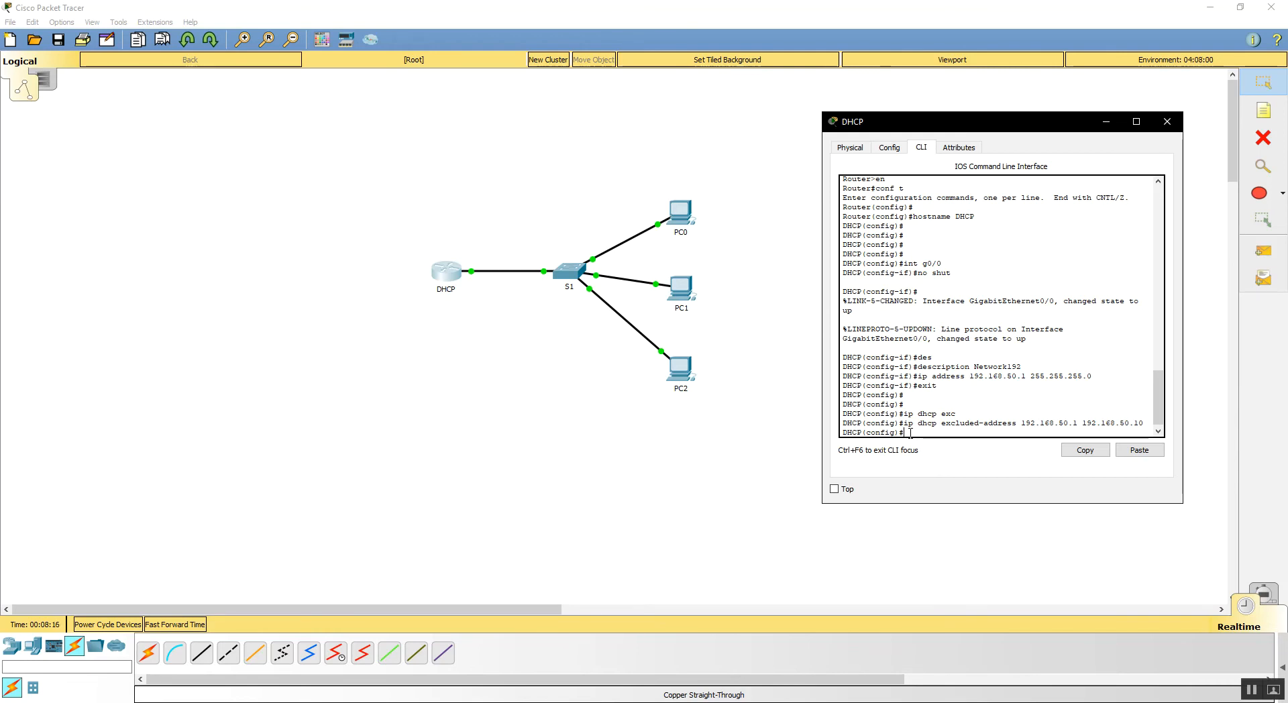
Create a DHCP pool named DhcpNetwork192 on the router
{"action": "type", "text": "ip"}
{"action": "type", "text": " dahp"}
{"action": "key", "text": "BackSpace"}
{"action": "key", "text": "BackSpace"}
{"action": "key", "text": "BackSpace"}
{"action": "type", "text": "hcp"}
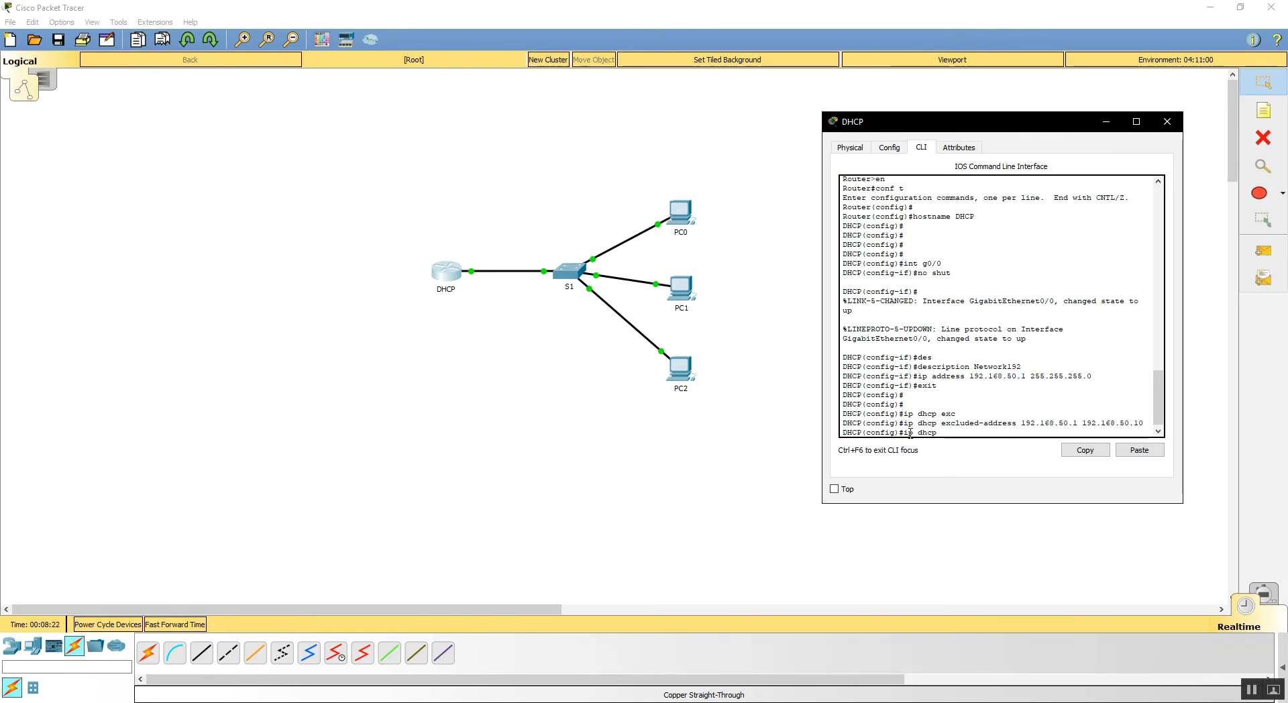
{"action": "type", "text": " pool DhcpNet"}
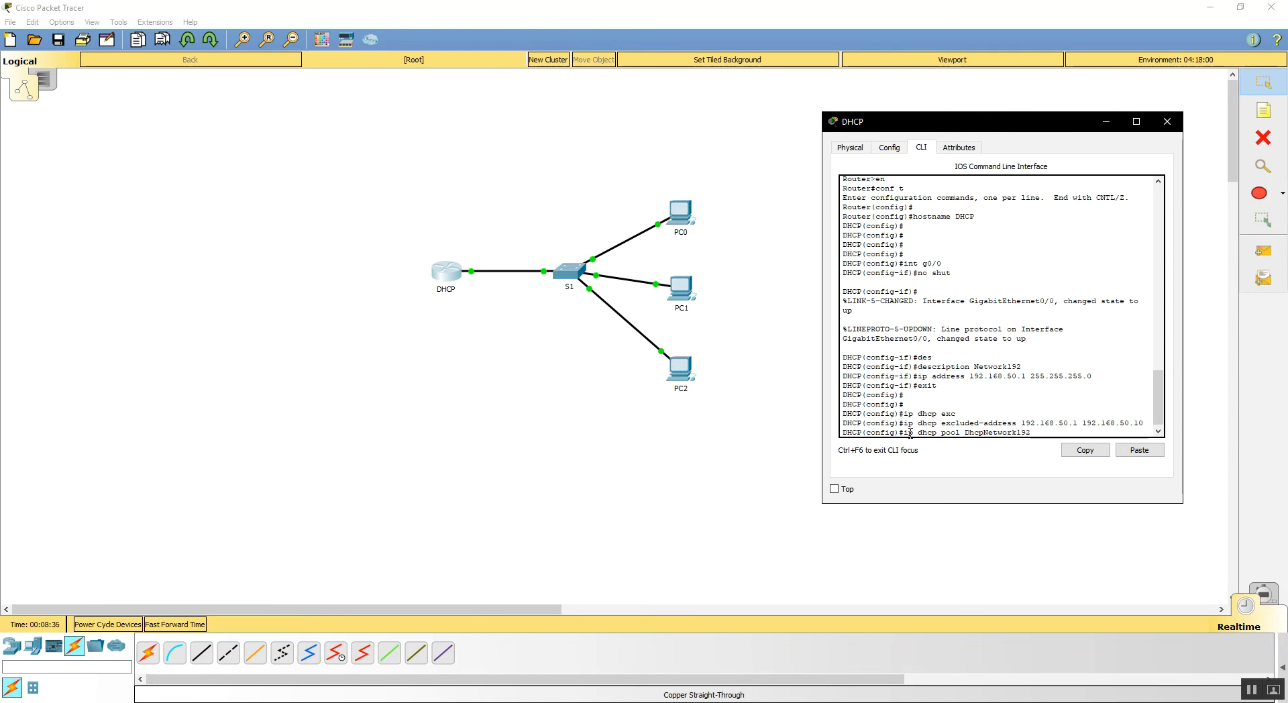
{"action": "type", "text": "work192"}
{"action": "key", "text": "Return"}
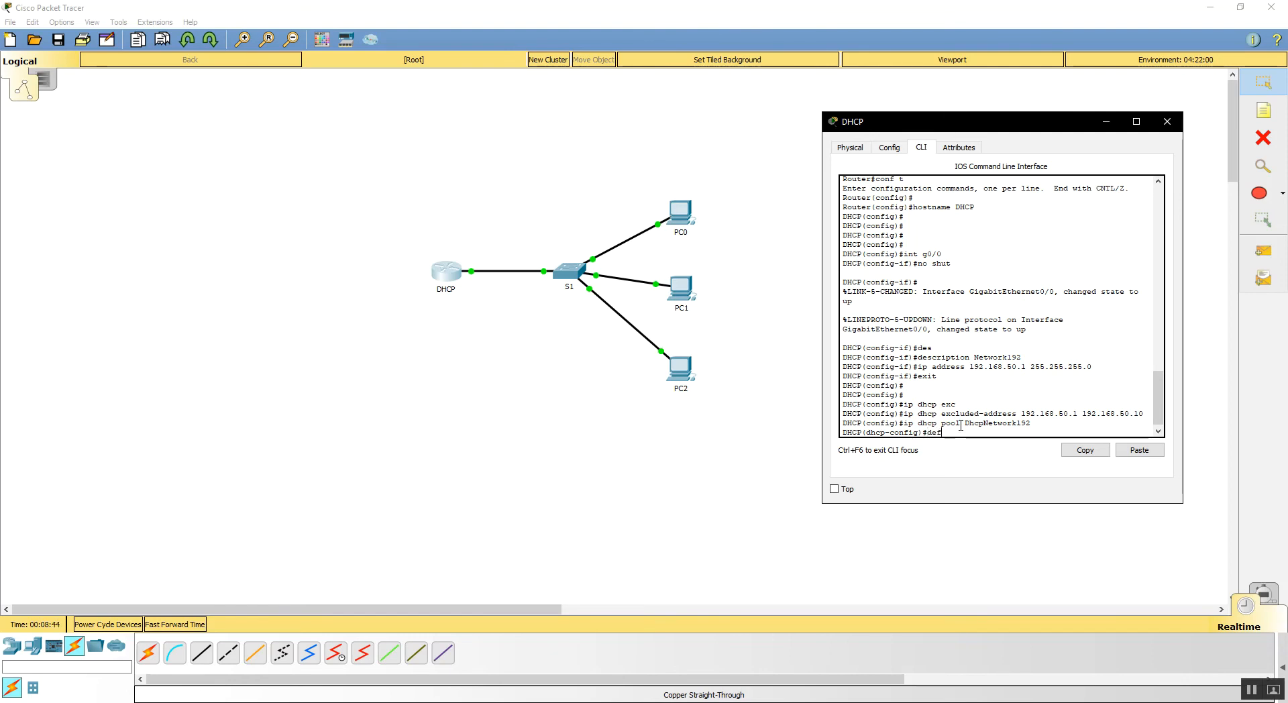
Set the default router of the DHCP pool to 192.168.50.1
{"action": "type", "text": "def"}
{"action": "key", "text": "Tab"}
{"action": "type", "text": "192"}
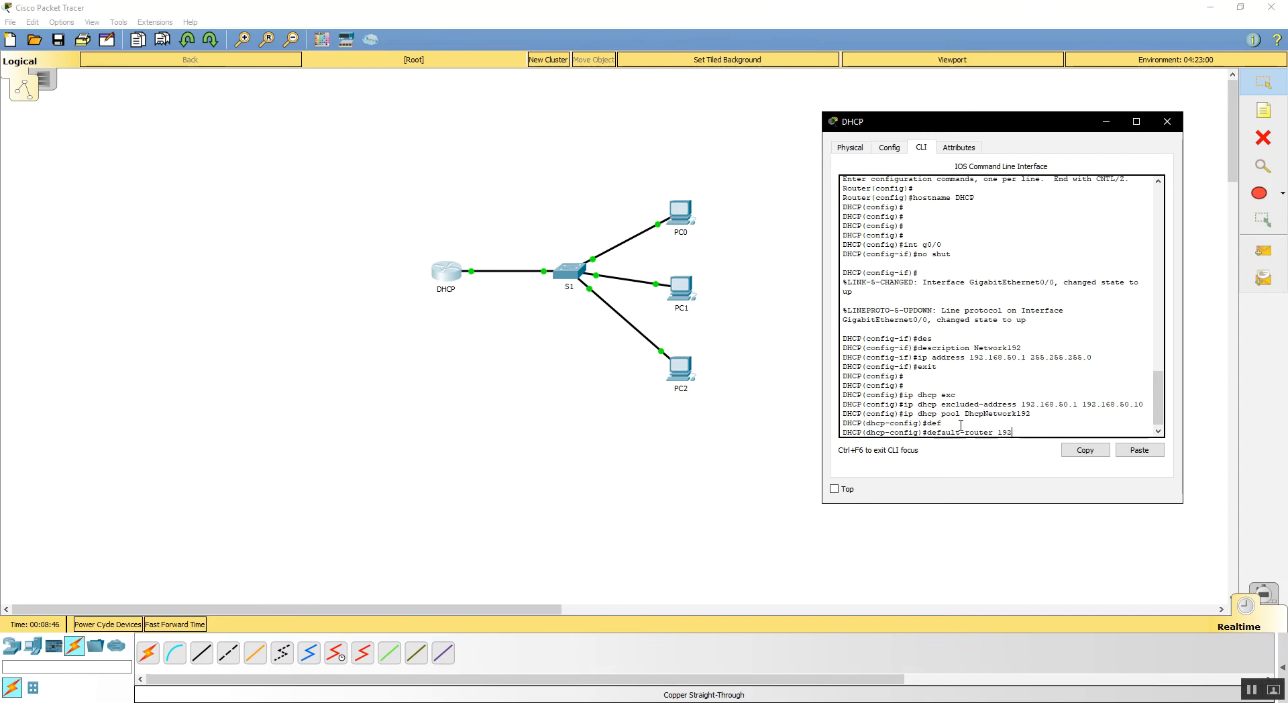
{"action": "type", "text": ".168.50.1"}
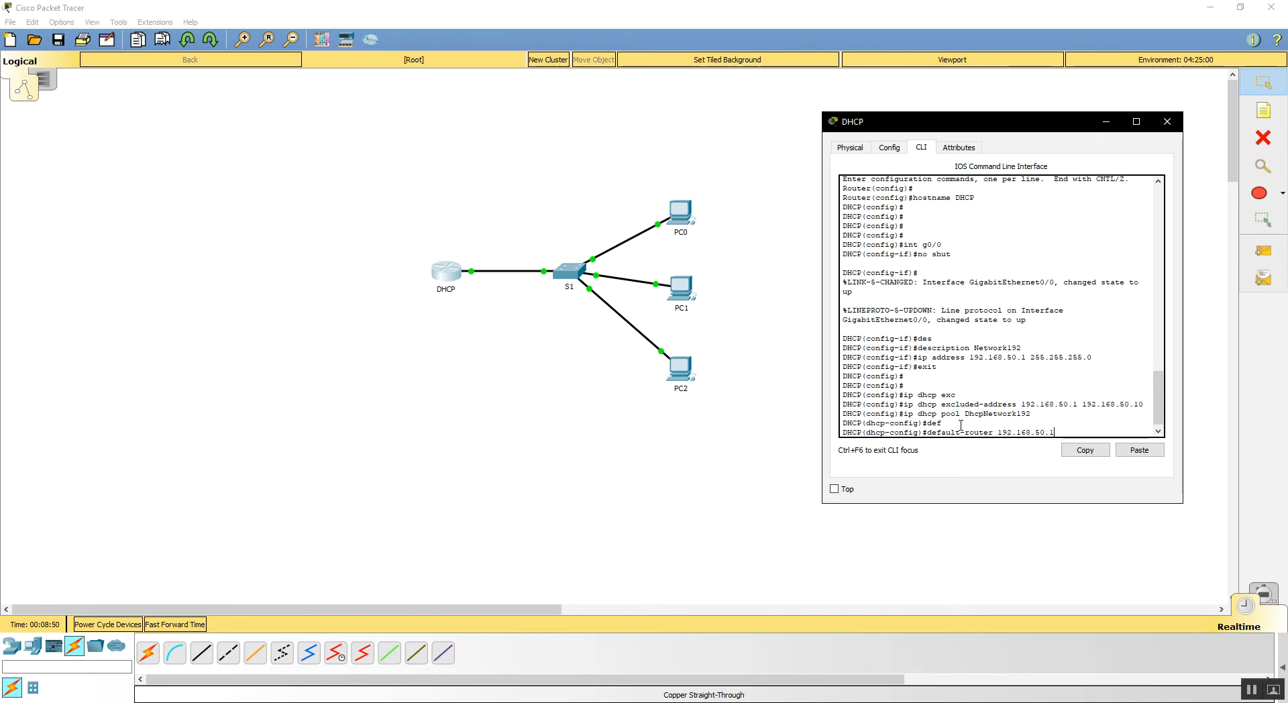
{"action": "key", "text": "Return"}
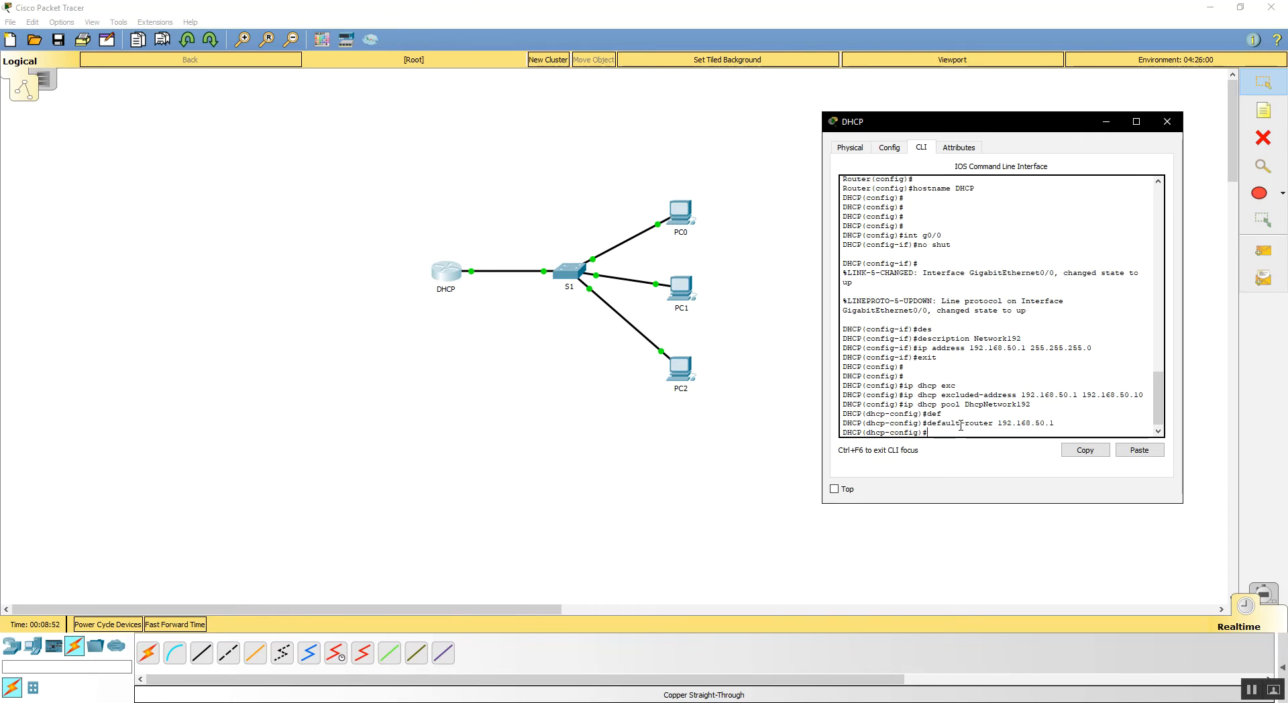
Set the DNS server of the DHCP pool to 8.8.8.8
{"action": "type", "text": "dn"}
{"action": "key", "text": "Tab"}
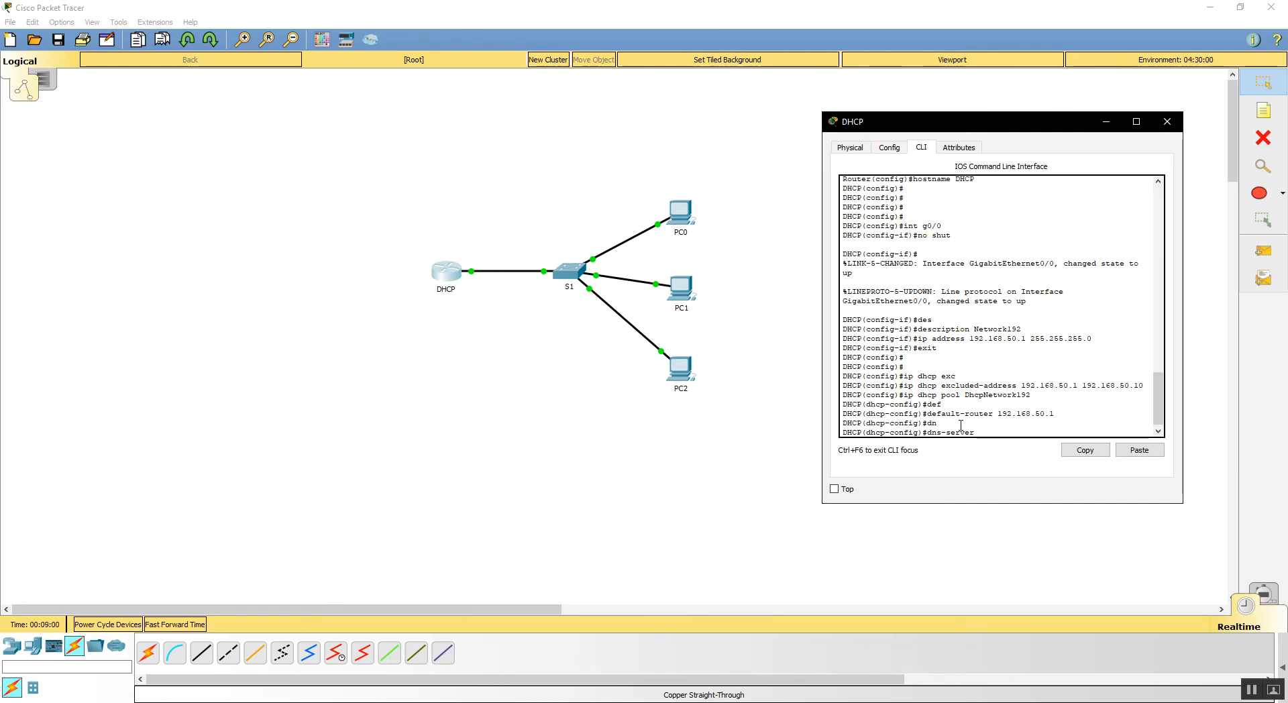
{"action": "type", "text": "8.8.8.8"}
{"action": "key", "text": "Return"}
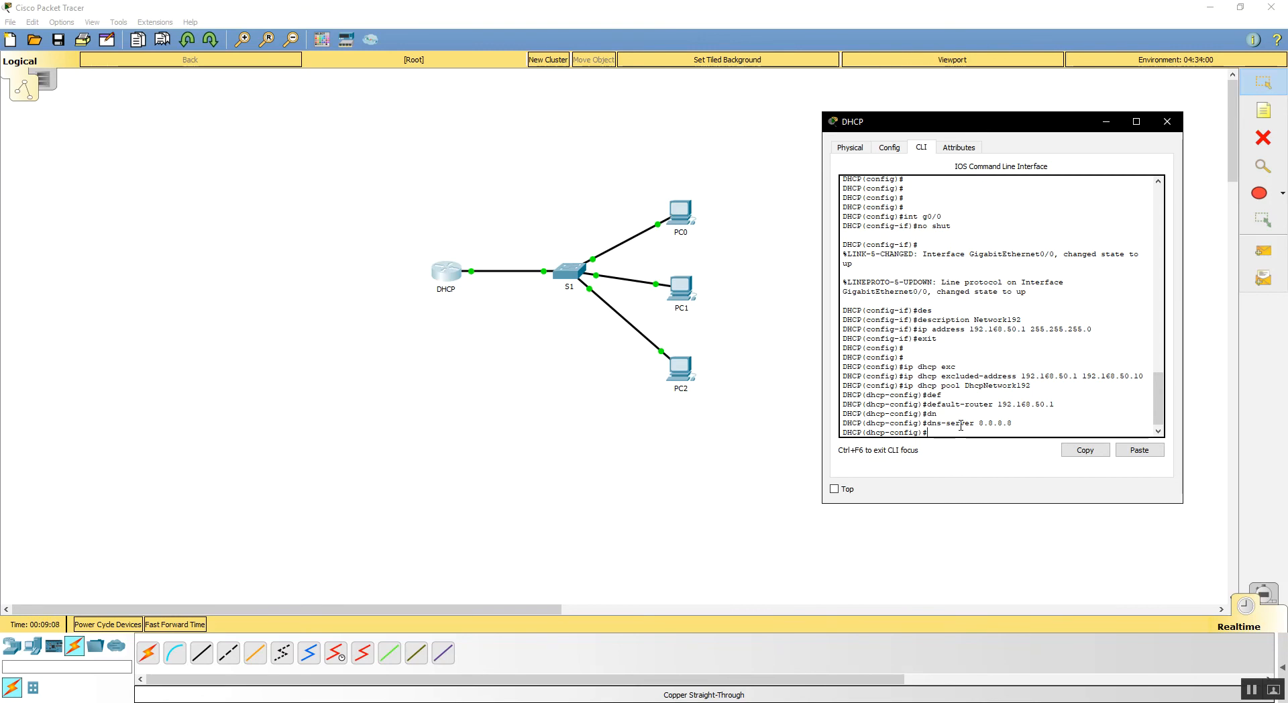
Assign network 192.168.50.0 with mask 255.255.255.0 to the DHCP pool and exit to global configuration mode
{"action": "type", "text": "network 192.168.50.0"}
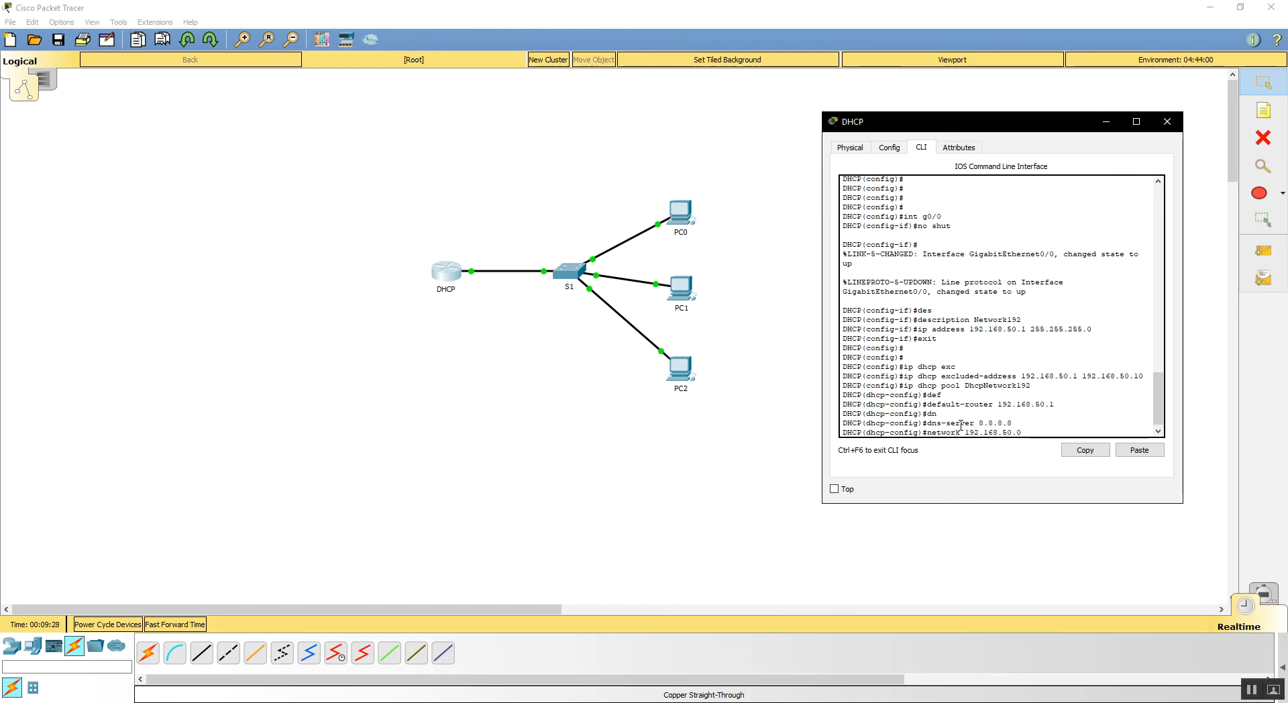
{"action": "type", "text": "255.255.255.0"}
{"action": "key", "text": "Return"}
{"action": "type", "text": "e"}
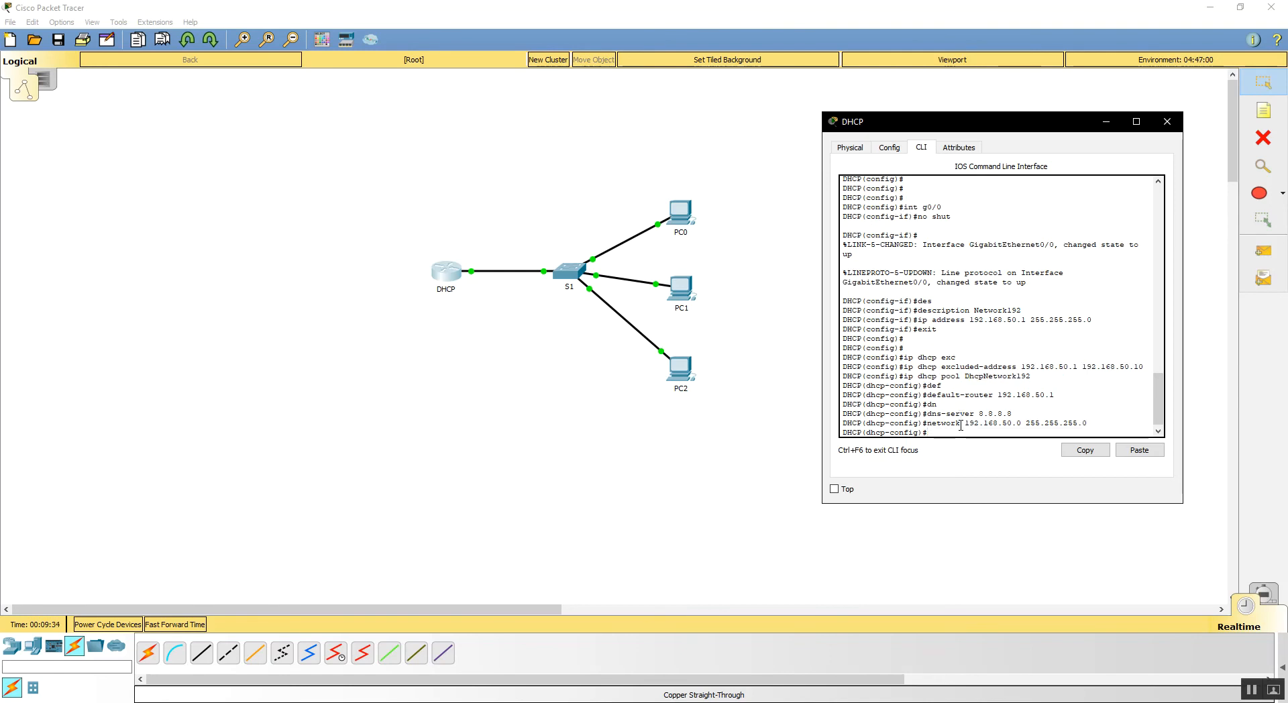
{"action": "type", "text": "xit"}
{"action": "key", "text": "Return"}
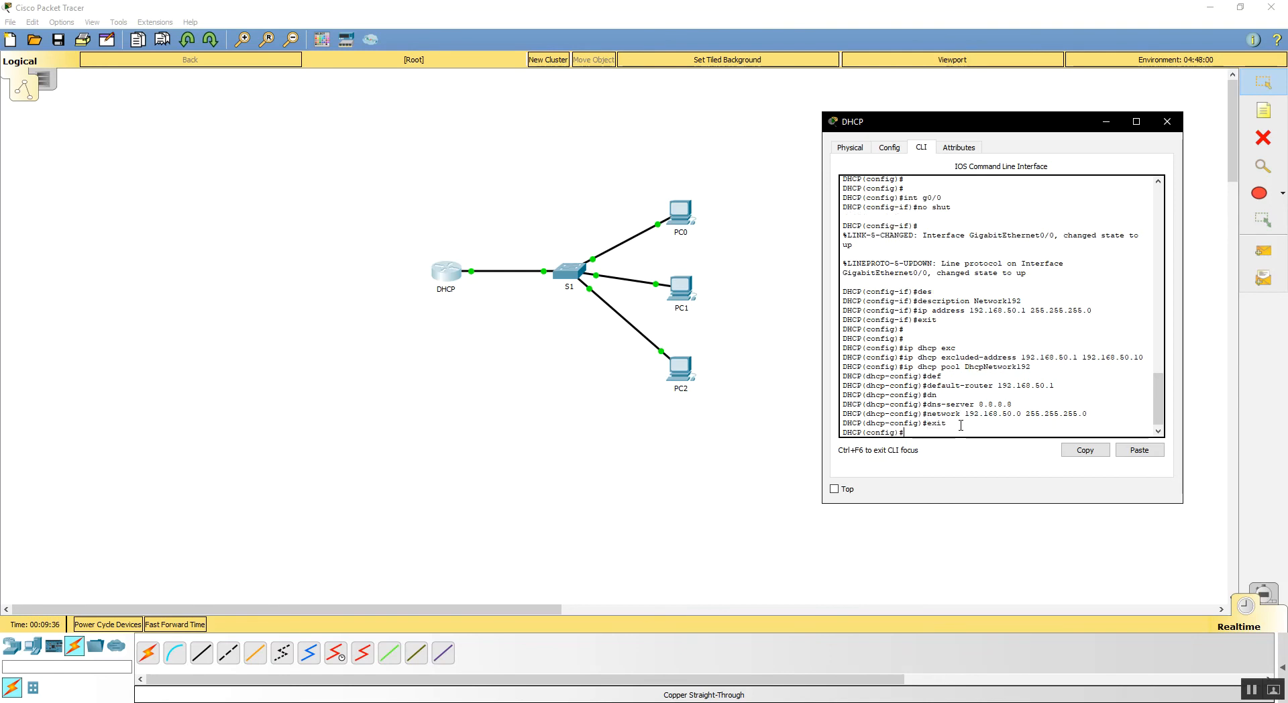
Save the router configuration from global configuration mode with do wr
{"action": "type", "text": "do wr"}
{"action": "key", "text": "Return"}
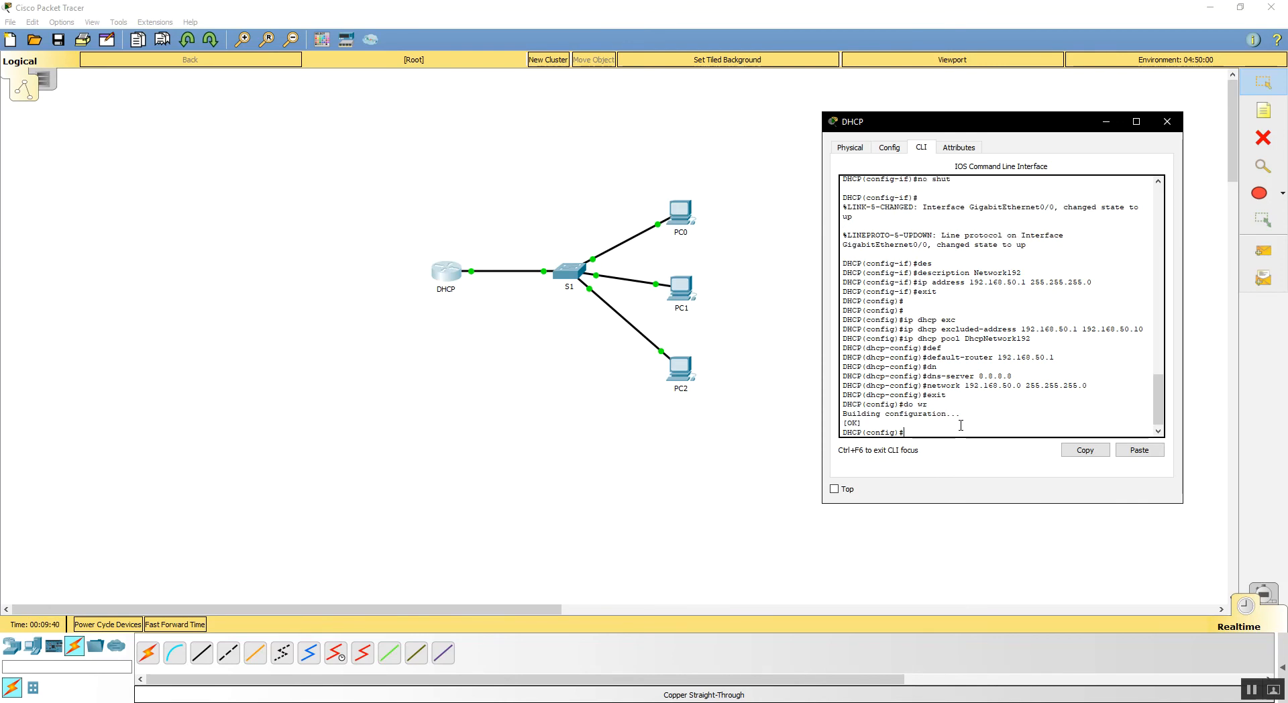
{"action": "key", "text": "Return"}
{"action": "key", "text": "Return"}
{"action": "key", "text": "Return"}
{"action": "key", "text": "Return"}
Exit to privileged mode and save the router configuration again with wr
{"action": "type", "text": "ex"}
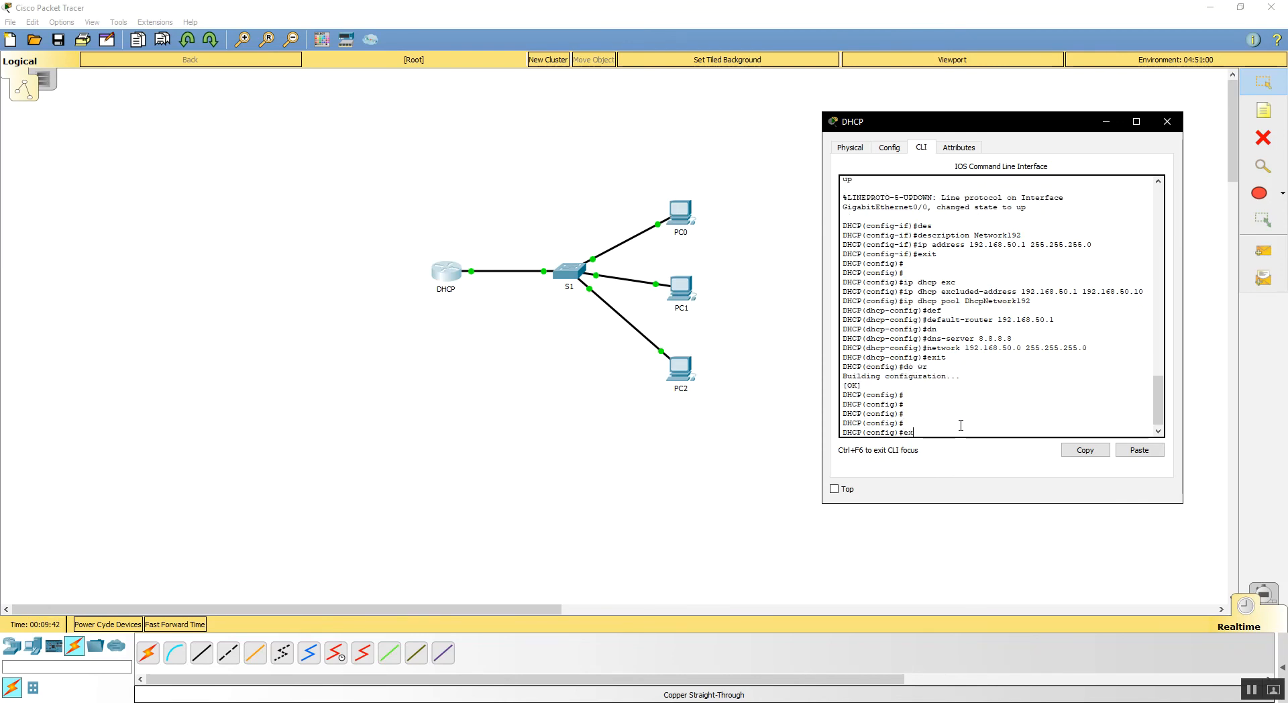
{"action": "type", "text": "it"}
{"action": "key", "text": "Return"}
{"action": "key", "text": "Return"}
{"action": "key", "text": "Return"}
{"action": "type", "text": "w"}
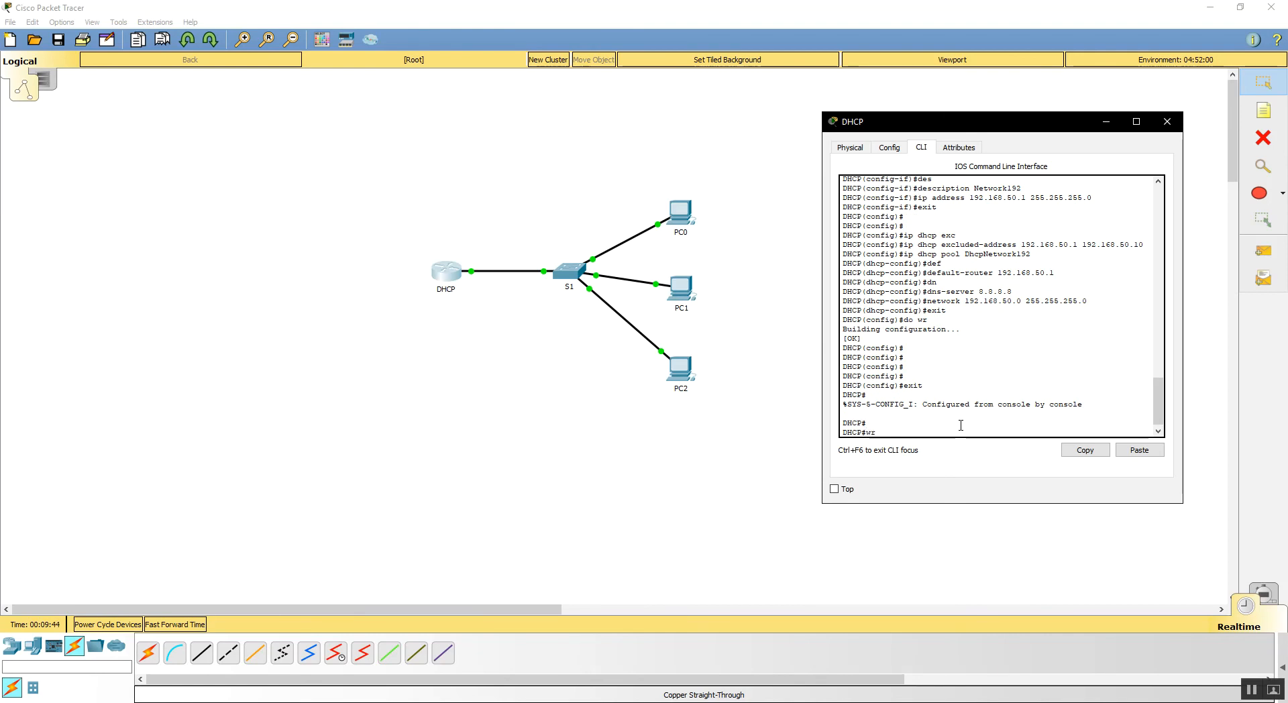
{"action": "type", "text": "r"}
{"action": "key", "text": "Return"}
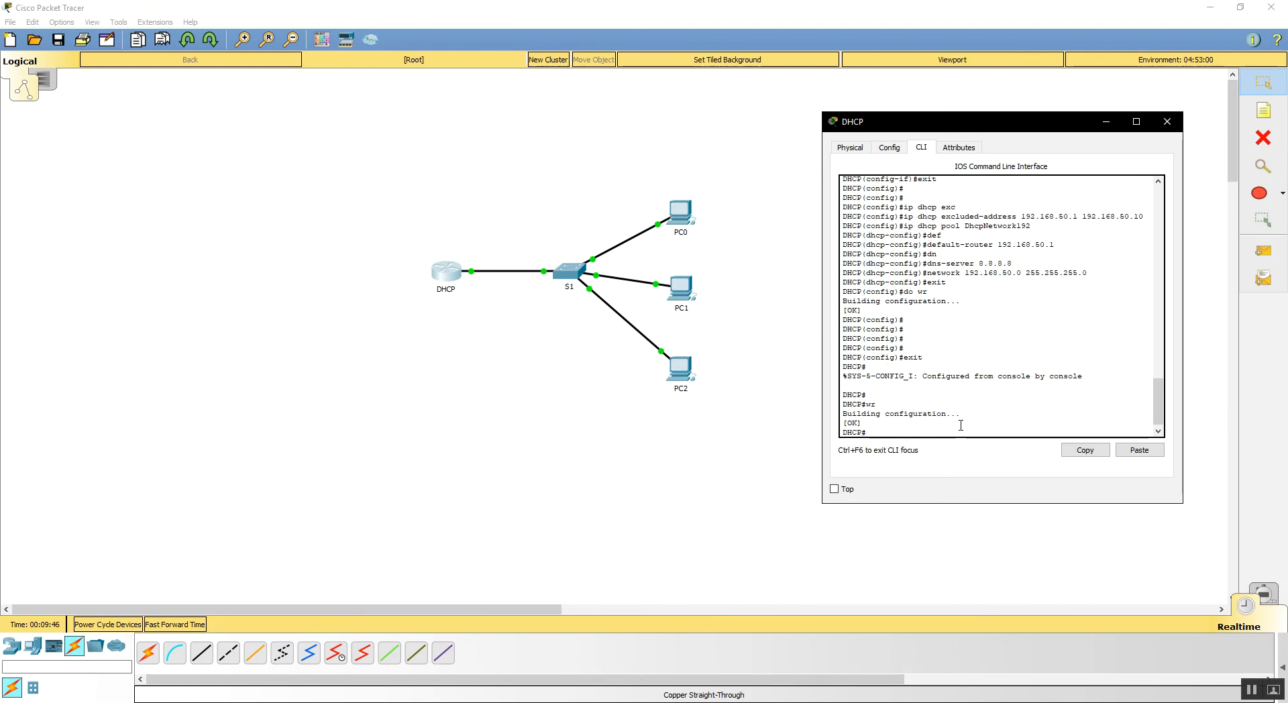
Return the DHCP router to global configuration mode with conf, accepting the terminal default
{"action": "type", "text": "conf"}
{"action": "key", "text": "Return"}
{"action": "key", "text": "Return"}
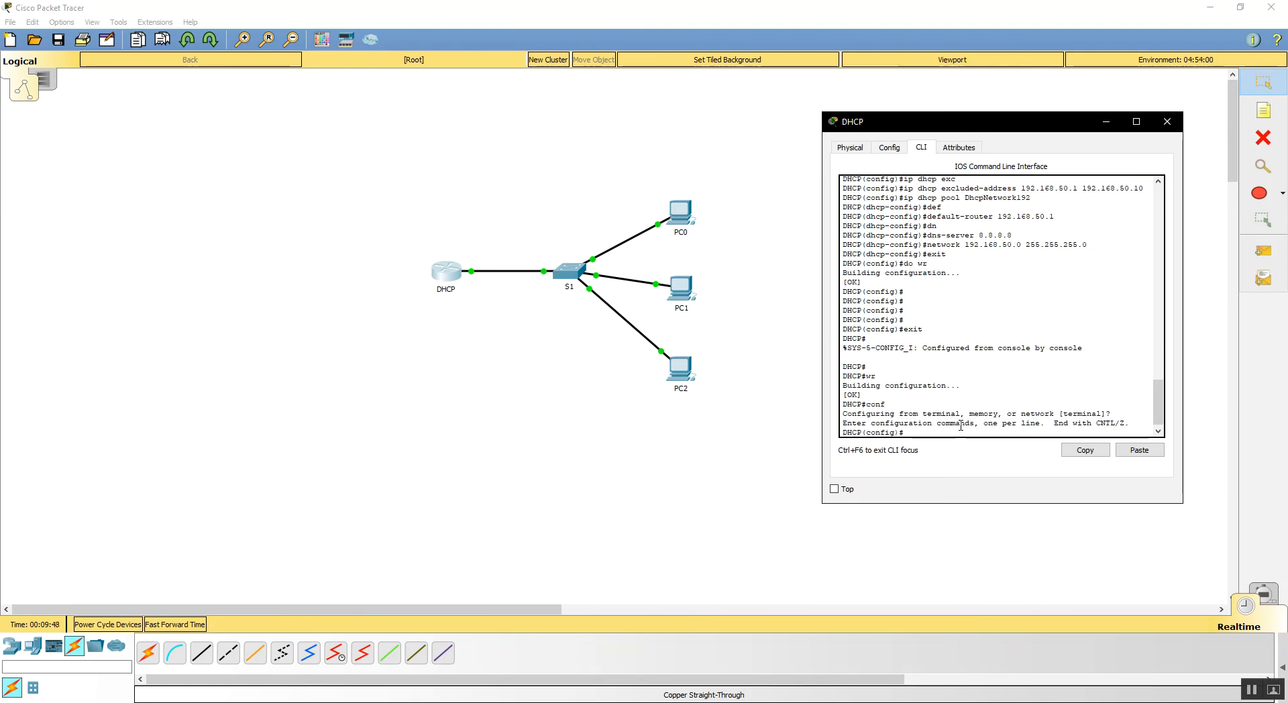
{"action": "key", "text": "Return"}
{"action": "key", "text": "Return"}
{"action": "key", "text": "Return"}
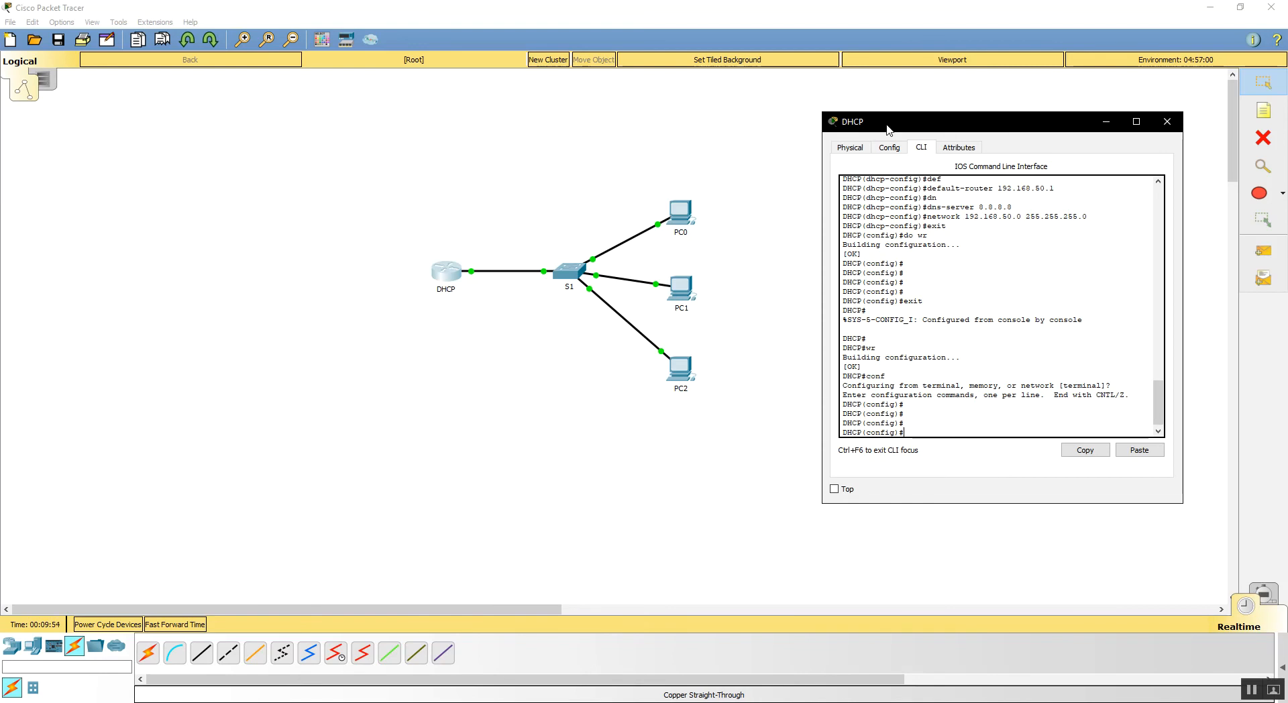
Open PC0's IP configuration and switch its IPv4 addressing from static to DHCP
{"action": "left_click_drag", "start_coordinate": [888, 122], "coordinate": [847, 132]}
{"action": "left_click", "coordinate": [681, 212]}
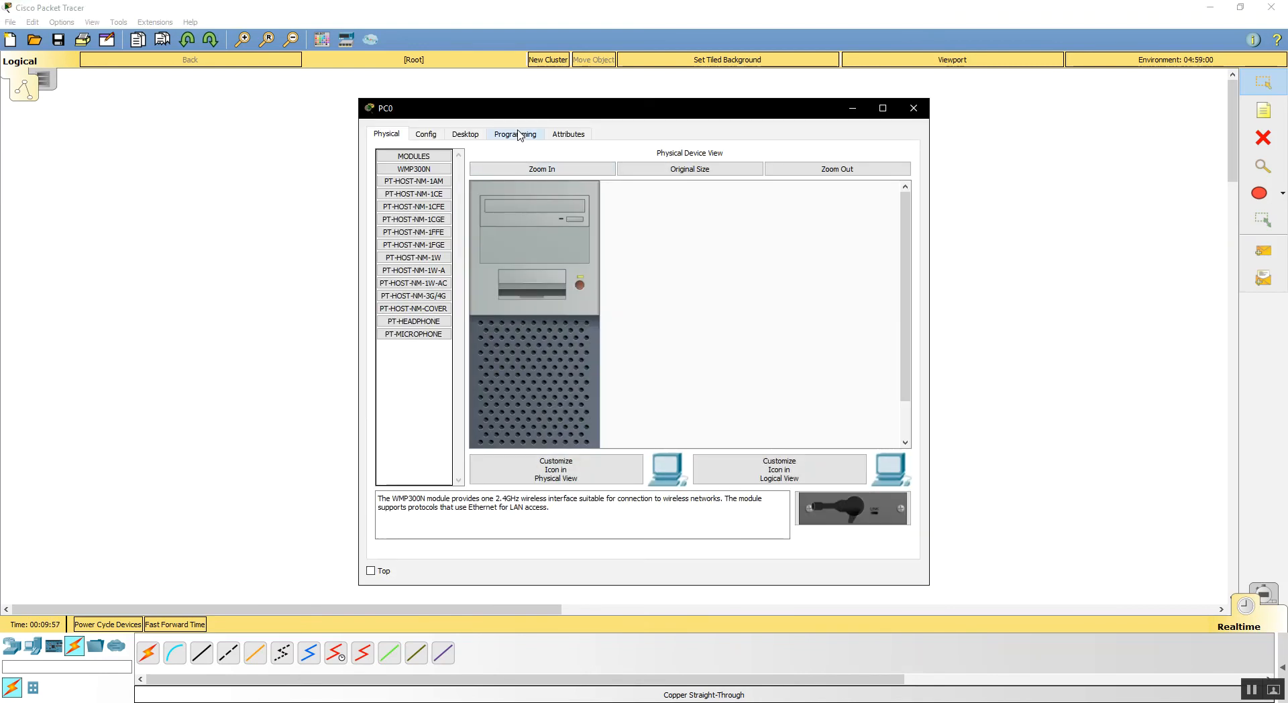
{"action": "left_click_drag", "start_coordinate": [489, 110], "coordinate": [194, 126]}
{"action": "left_click", "coordinate": [171, 151]}
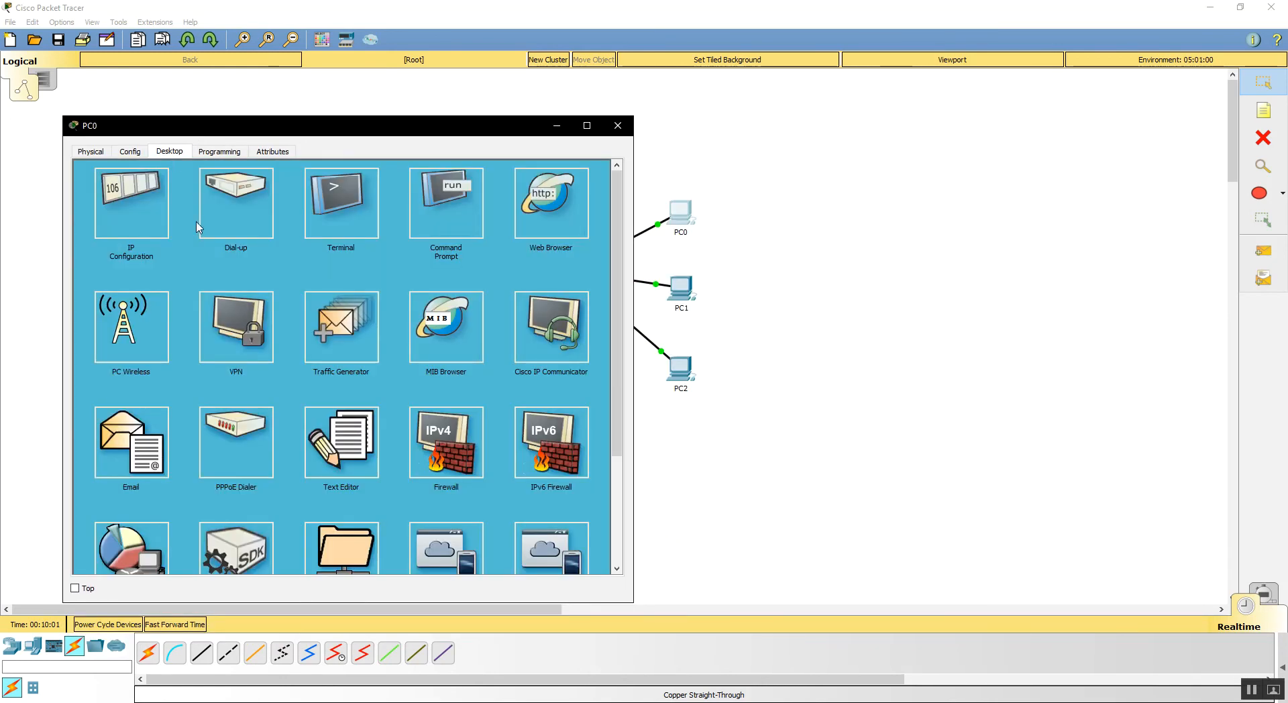
{"action": "left_click", "coordinate": [133, 227]}
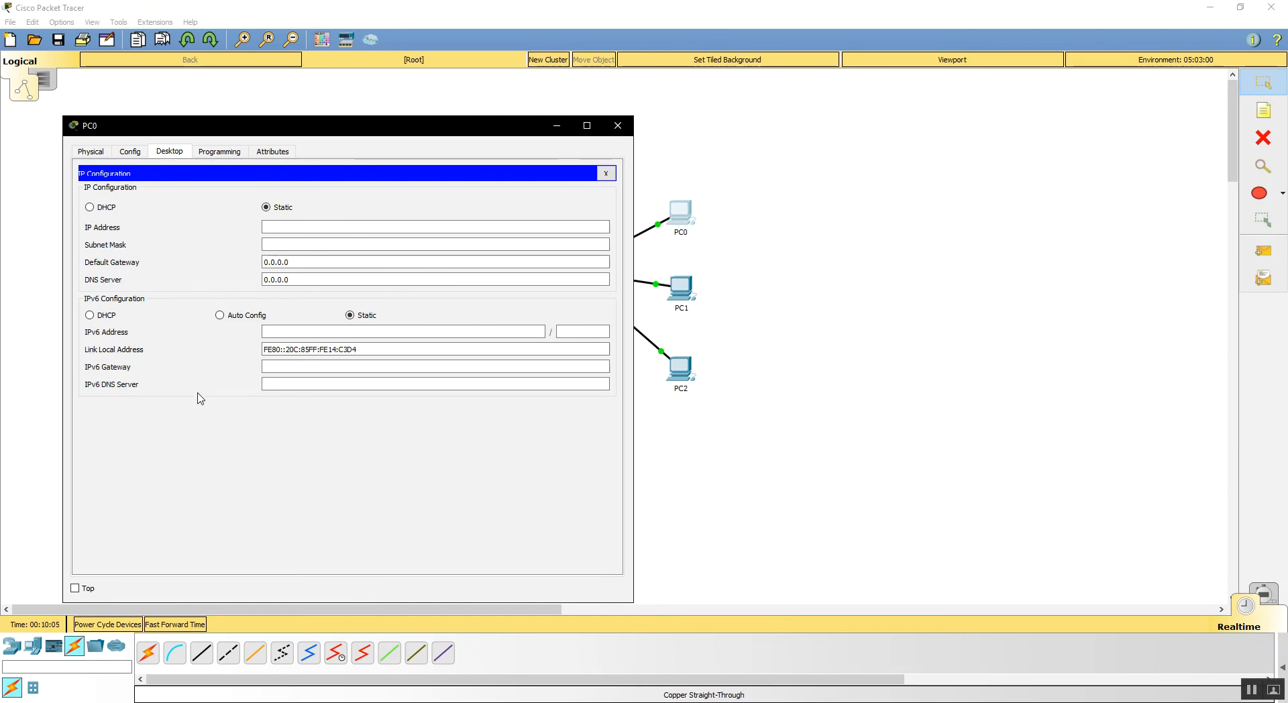
{"action": "left_click", "coordinate": [90, 208]}
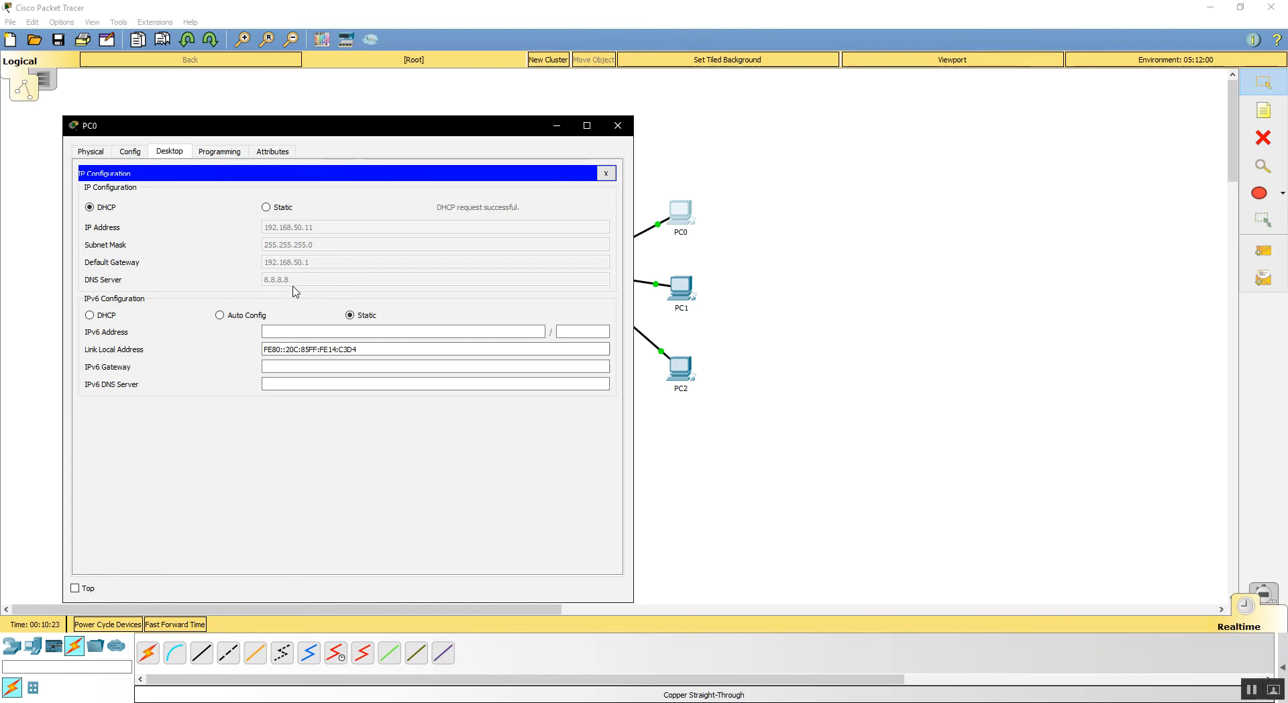
Leave PC0's IP configuration and run ipconfig /all in its command prompt
{"action": "left_click", "coordinate": [92, 153]}
{"action": "left_click", "coordinate": [170, 151]}
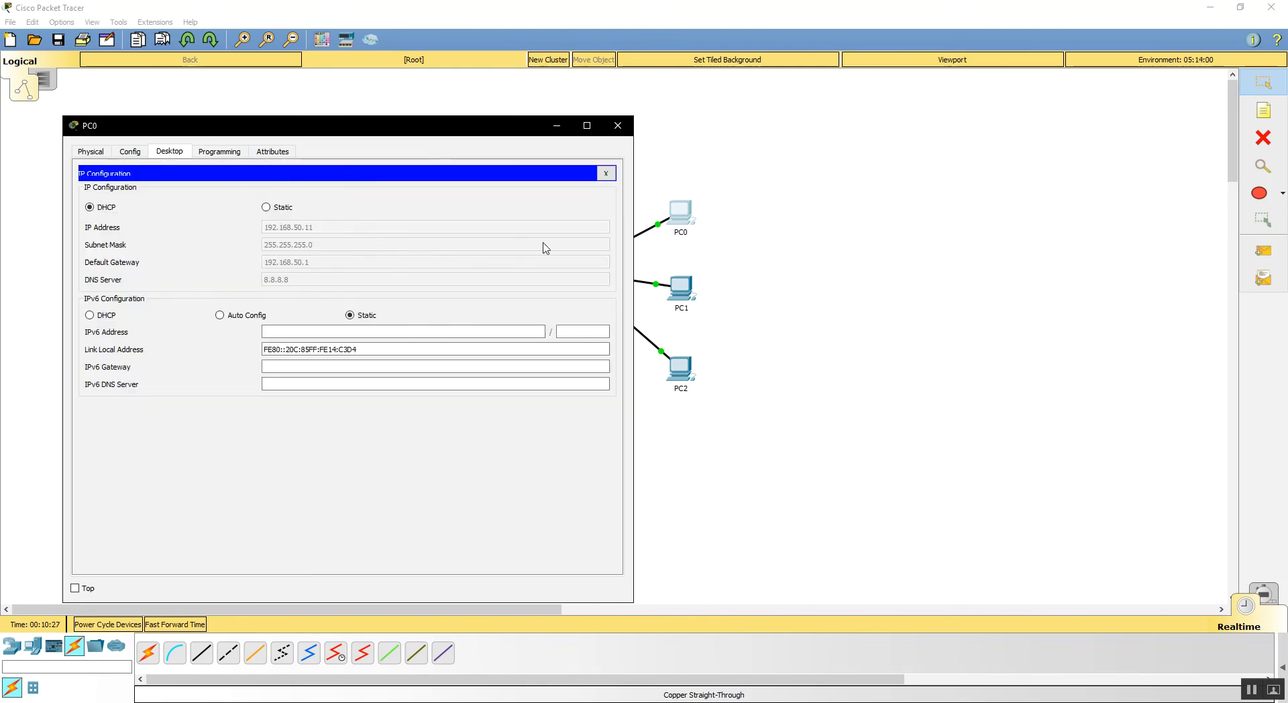
{"action": "left_click", "coordinate": [608, 187]}
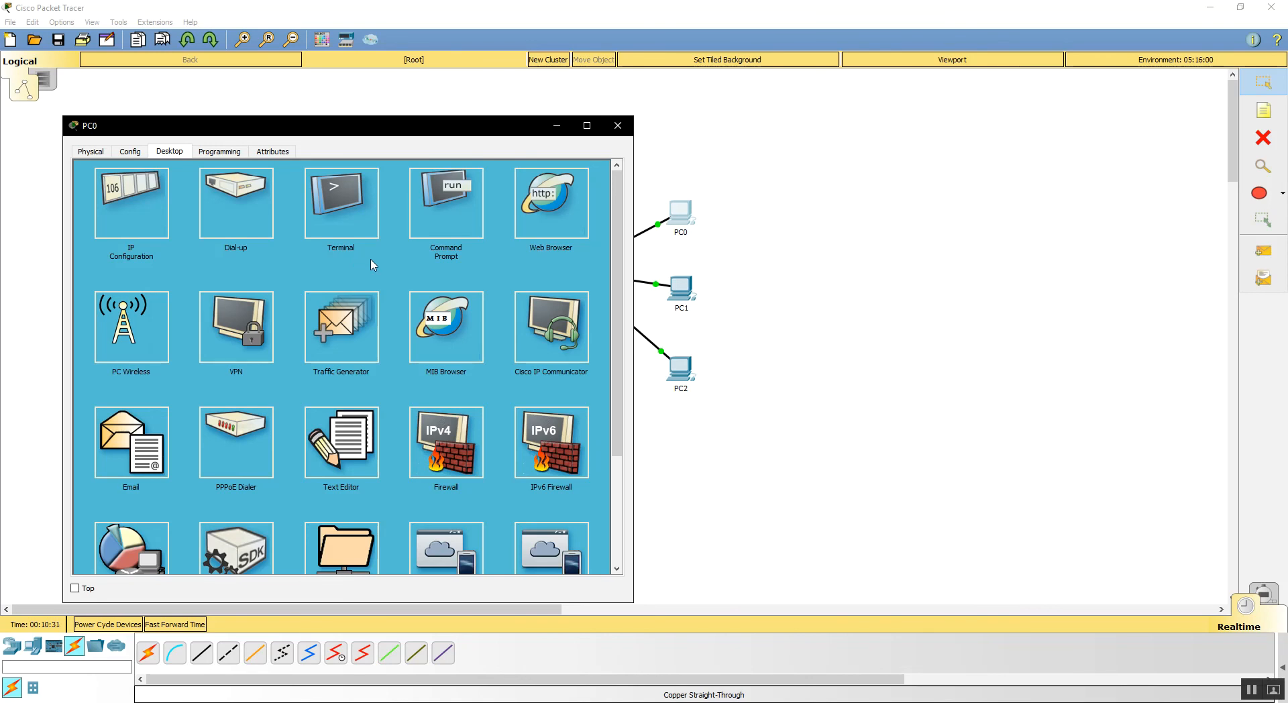
{"action": "left_click", "coordinate": [428, 208]}
{"action": "type", "text": "ip"}
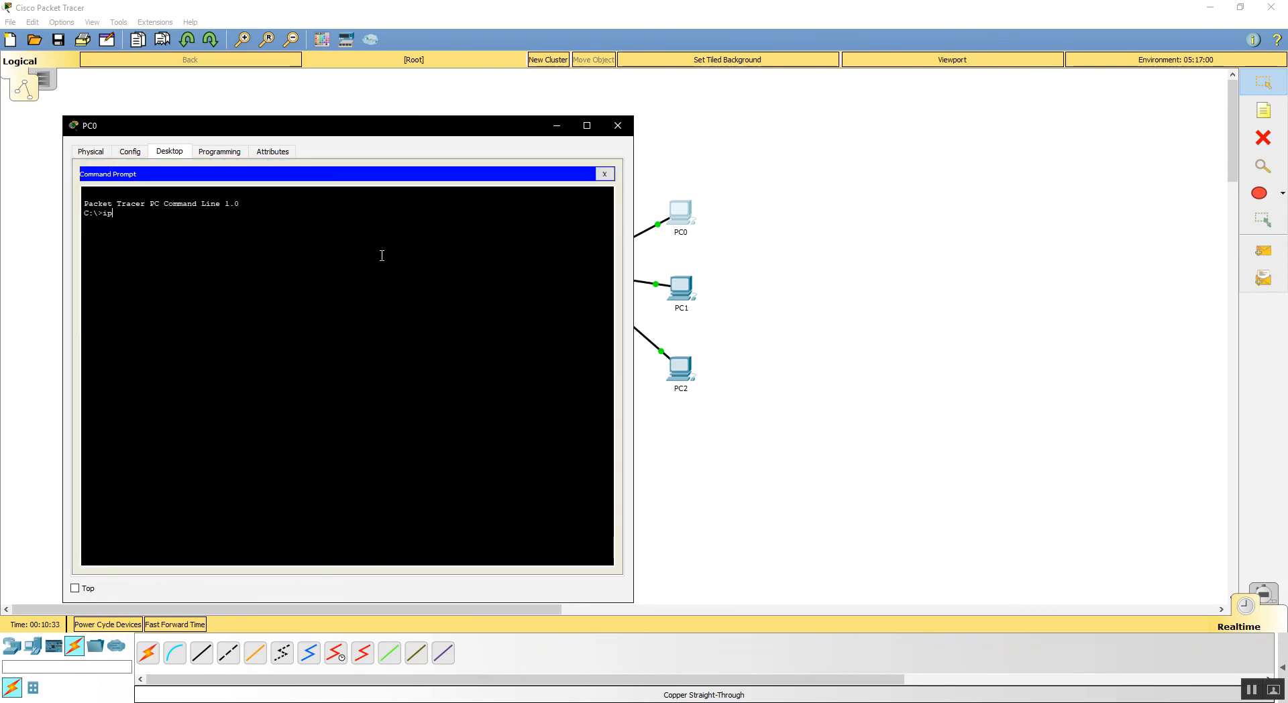
{"action": "type", "text": "config /all"}
{"action": "key", "text": "Return"}
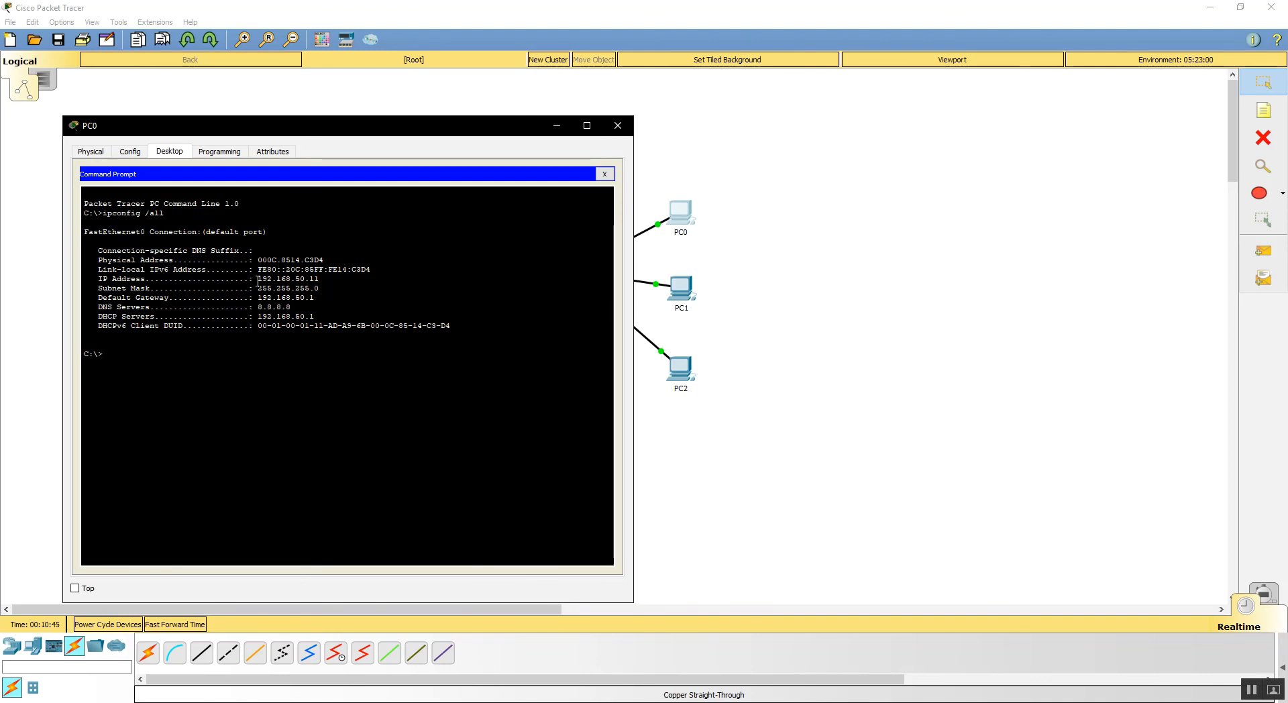
Check the IP address, subnet mask and DHCP server entries in the ipconfig output, and close PC0's window
{"action": "left_click_drag", "start_coordinate": [257, 279], "coordinate": [321, 281]}
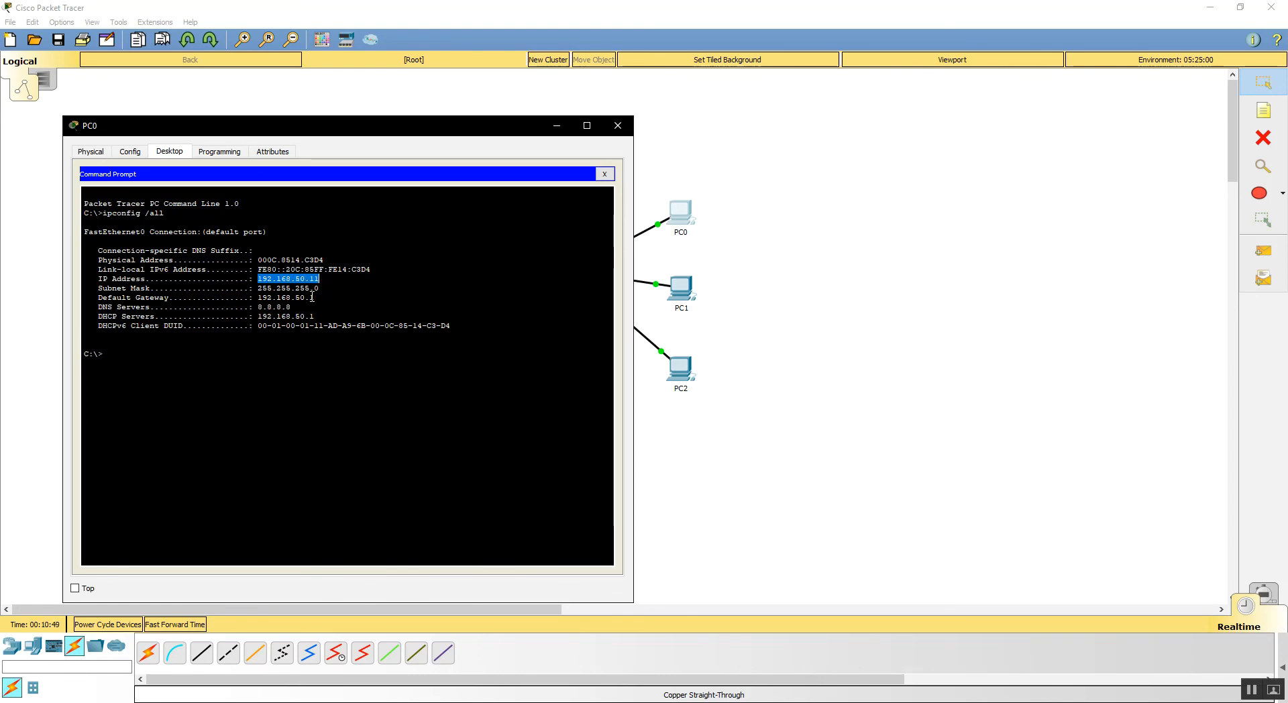
{"action": "left_click_drag", "start_coordinate": [259, 300], "coordinate": [319, 288]}
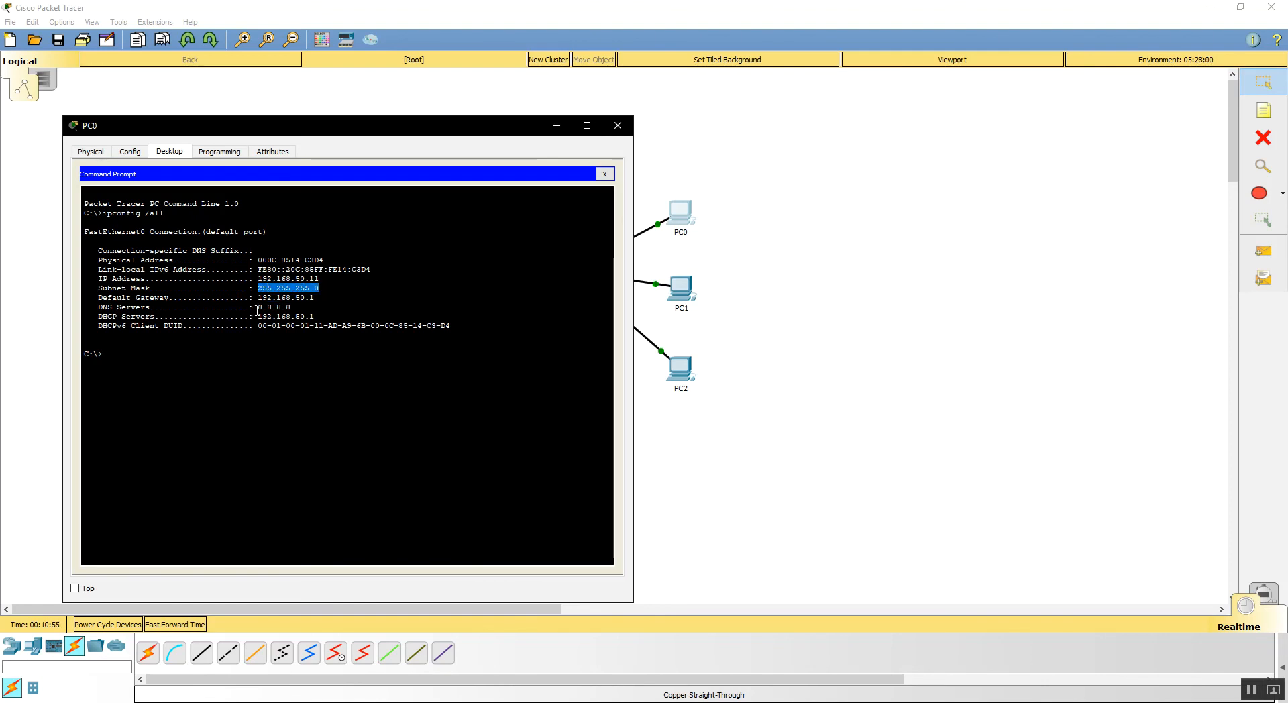
{"action": "left_click_drag", "start_coordinate": [258, 307], "coordinate": [315, 316]}
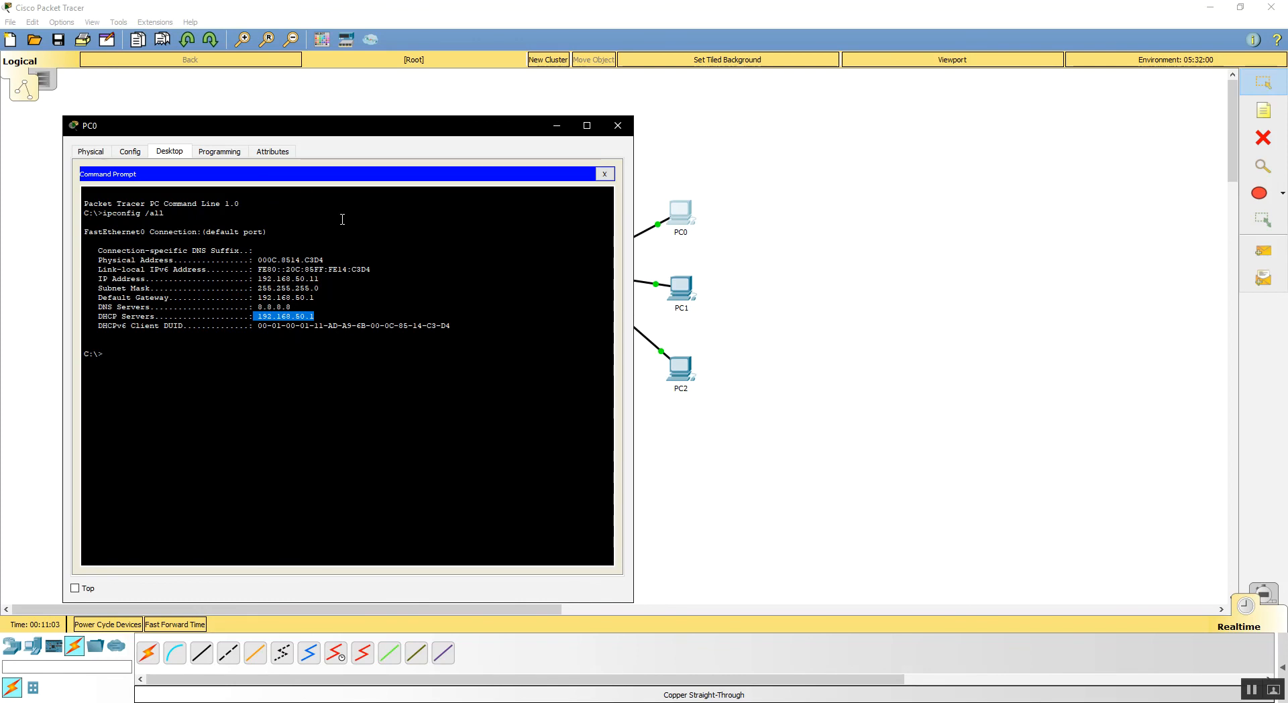
{"action": "left_click", "coordinate": [605, 173]}
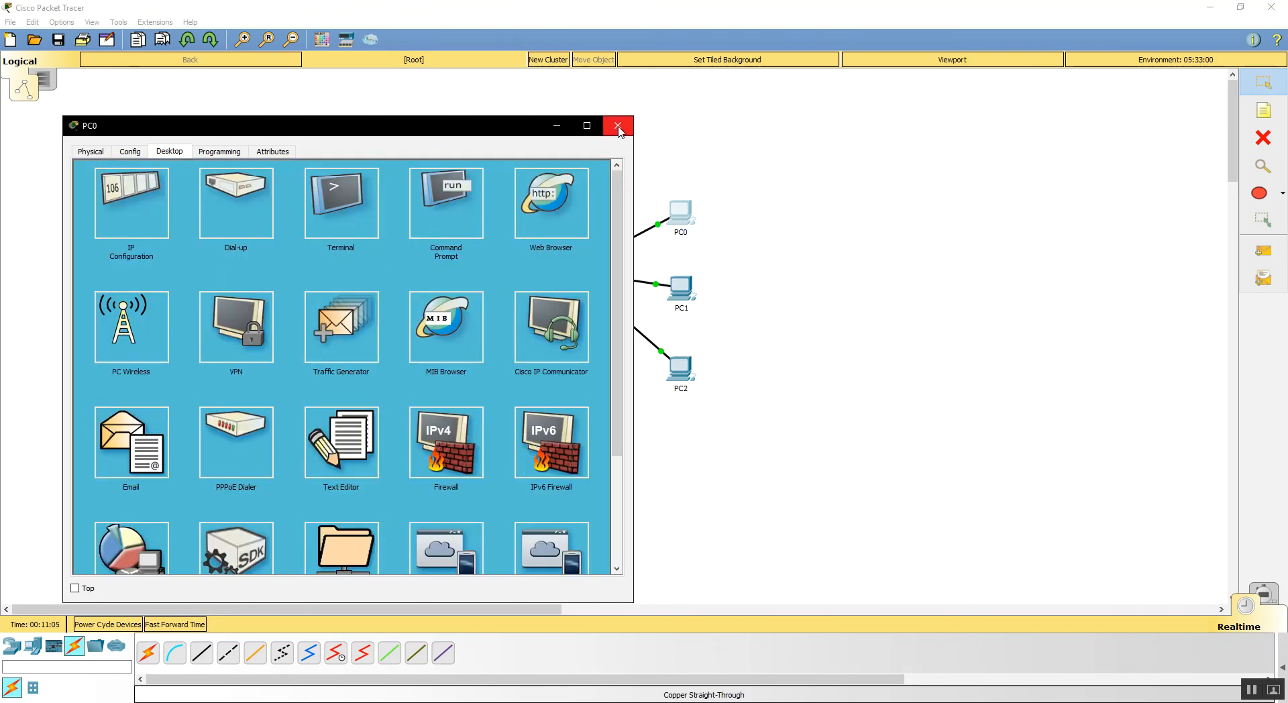
{"action": "left_click", "coordinate": [619, 128]}
Switch PC1's IPv4 configuration from static to DHCP, and close PC1's window once it has obtained its address settings
{"action": "left_click", "coordinate": [681, 287]}
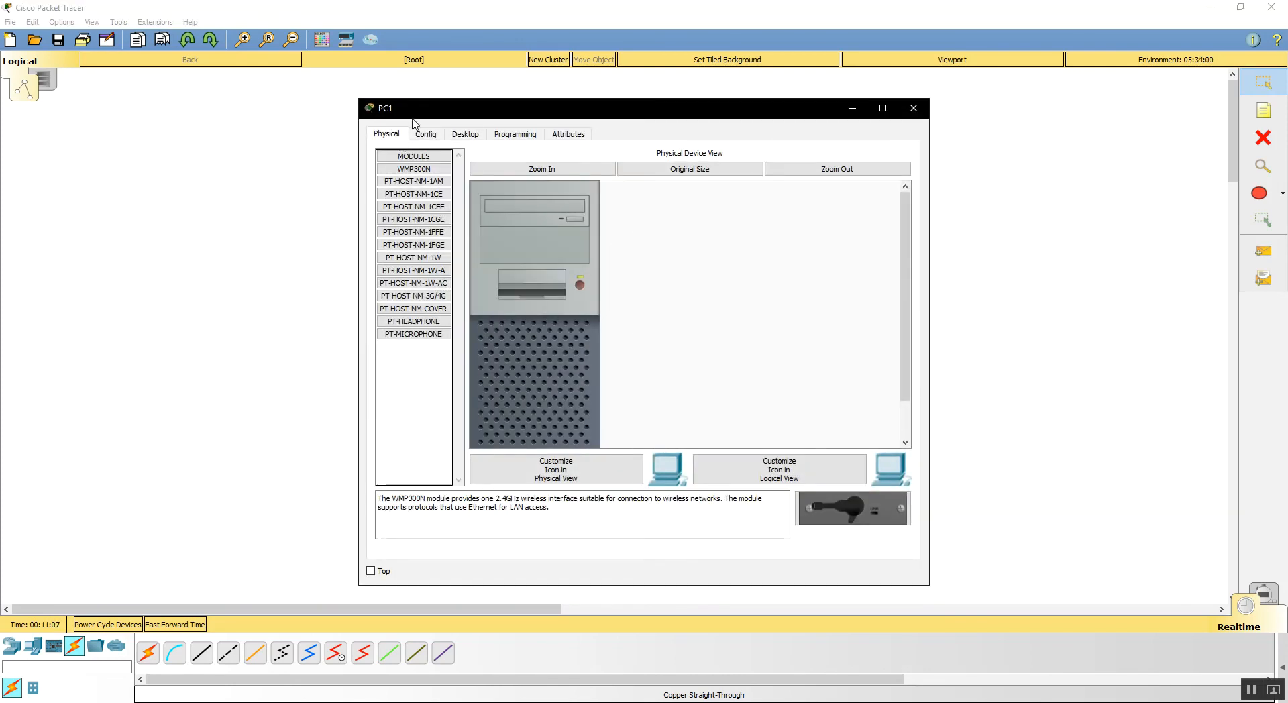
{"action": "left_click", "coordinate": [463, 134]}
{"action": "left_click", "coordinate": [432, 192]}
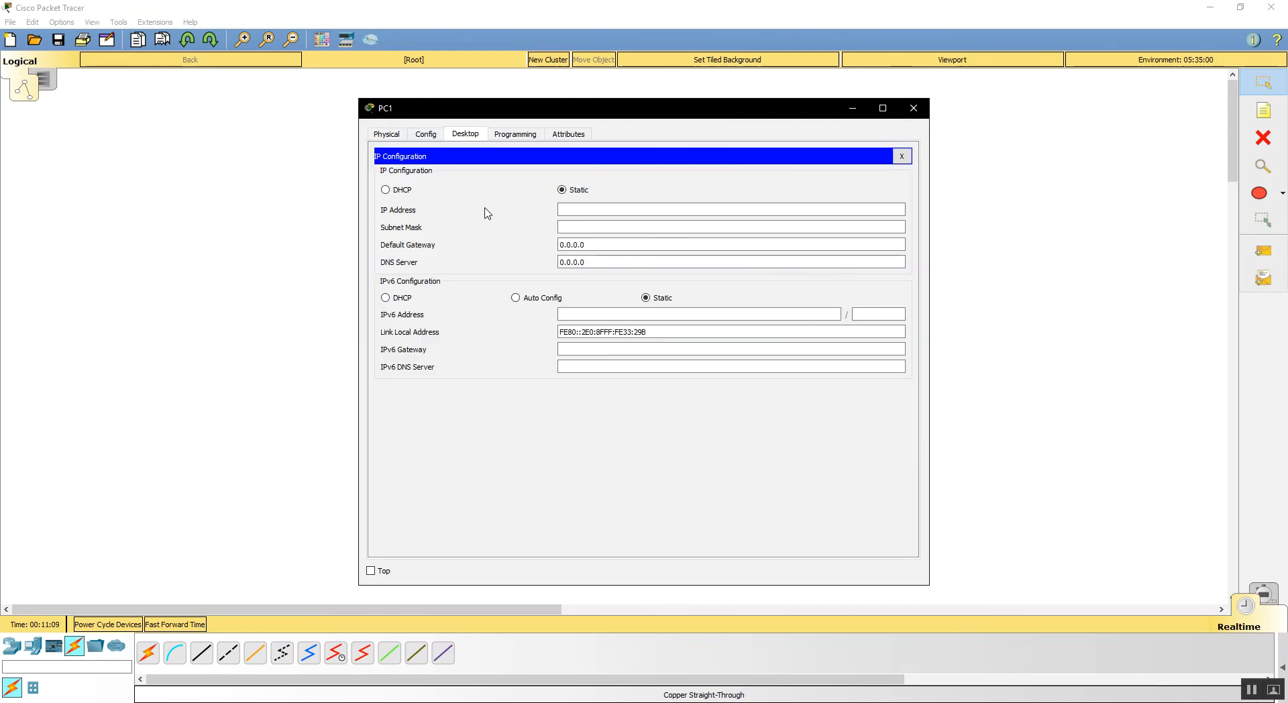
{"action": "left_click", "coordinate": [387, 190]}
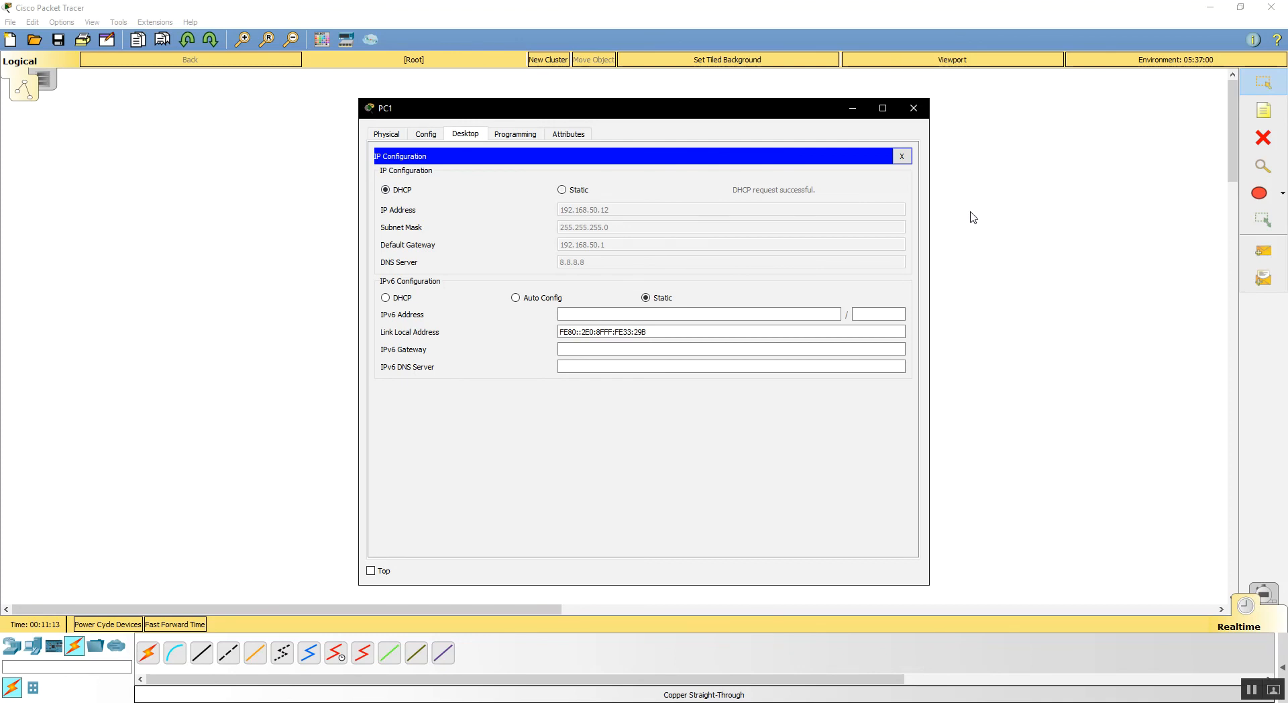
{"action": "left_click", "coordinate": [901, 155]}
{"action": "left_click", "coordinate": [913, 108]}
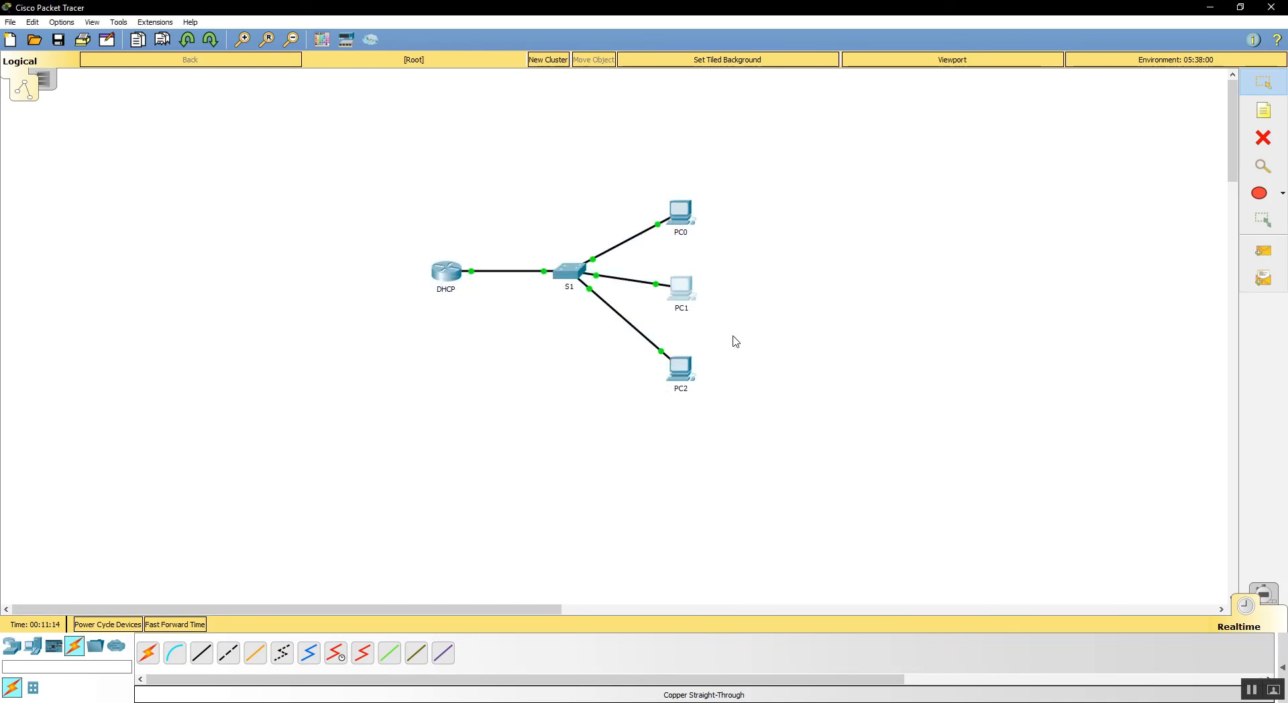
Switch PC2's IPv4 configuration from static to DHCP and leave its IP configuration
{"action": "left_click", "coordinate": [681, 368]}
{"action": "left_click", "coordinate": [477, 133]}
{"action": "left_click", "coordinate": [409, 182]}
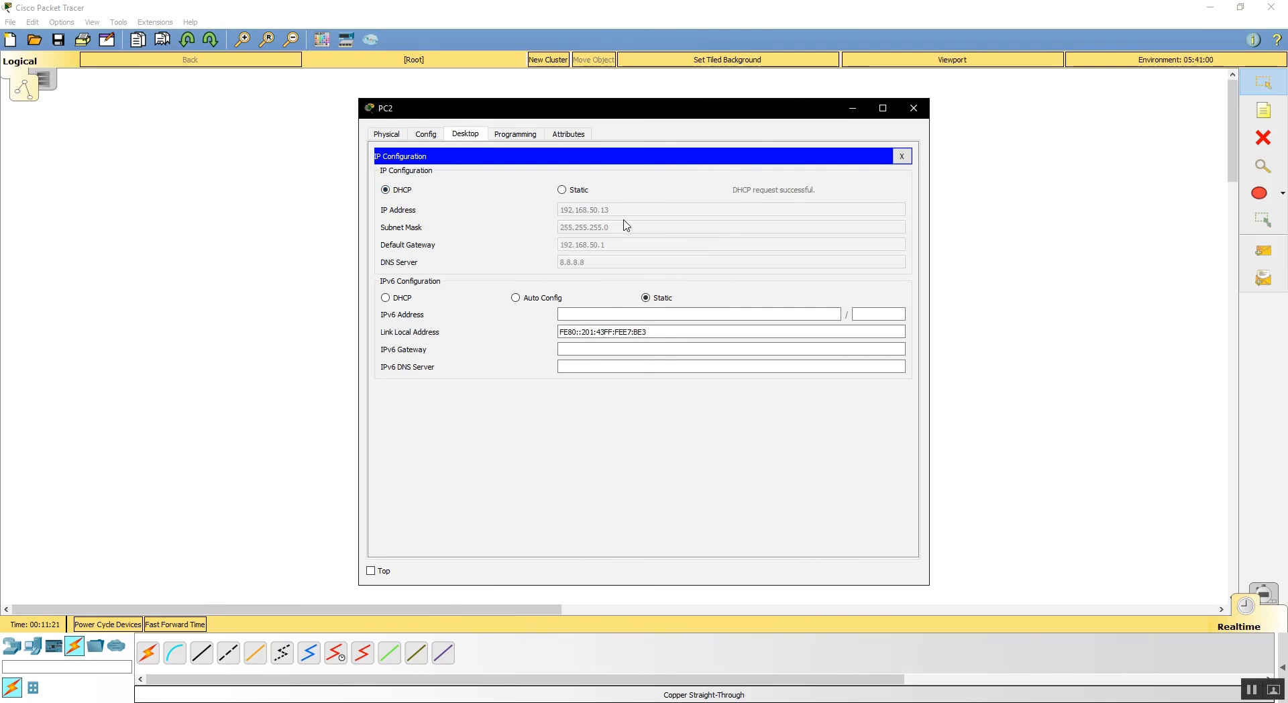
{"action": "left_click", "coordinate": [902, 155]}
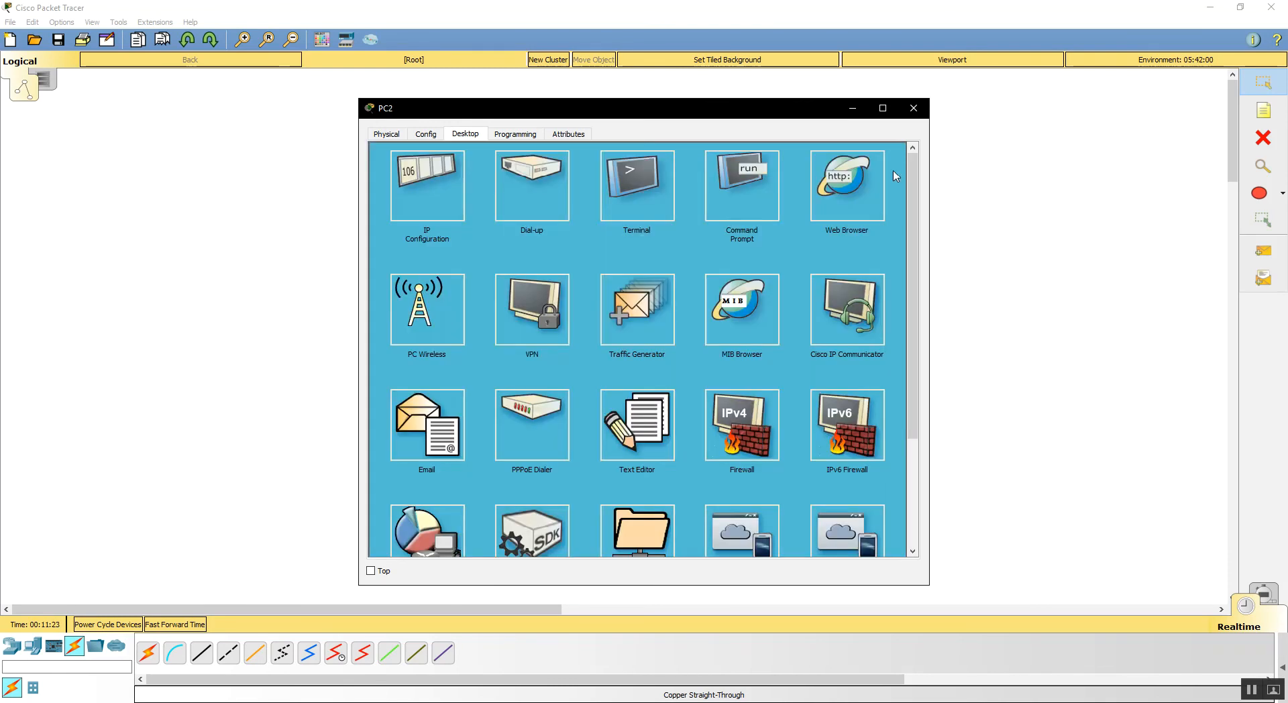
From PC2's command prompt, ping the default gateway 192.168.50.1 and PC0's address 192.168.50.11
{"action": "left_click", "coordinate": [742, 185]}
{"action": "type", "text": "ping 19"}
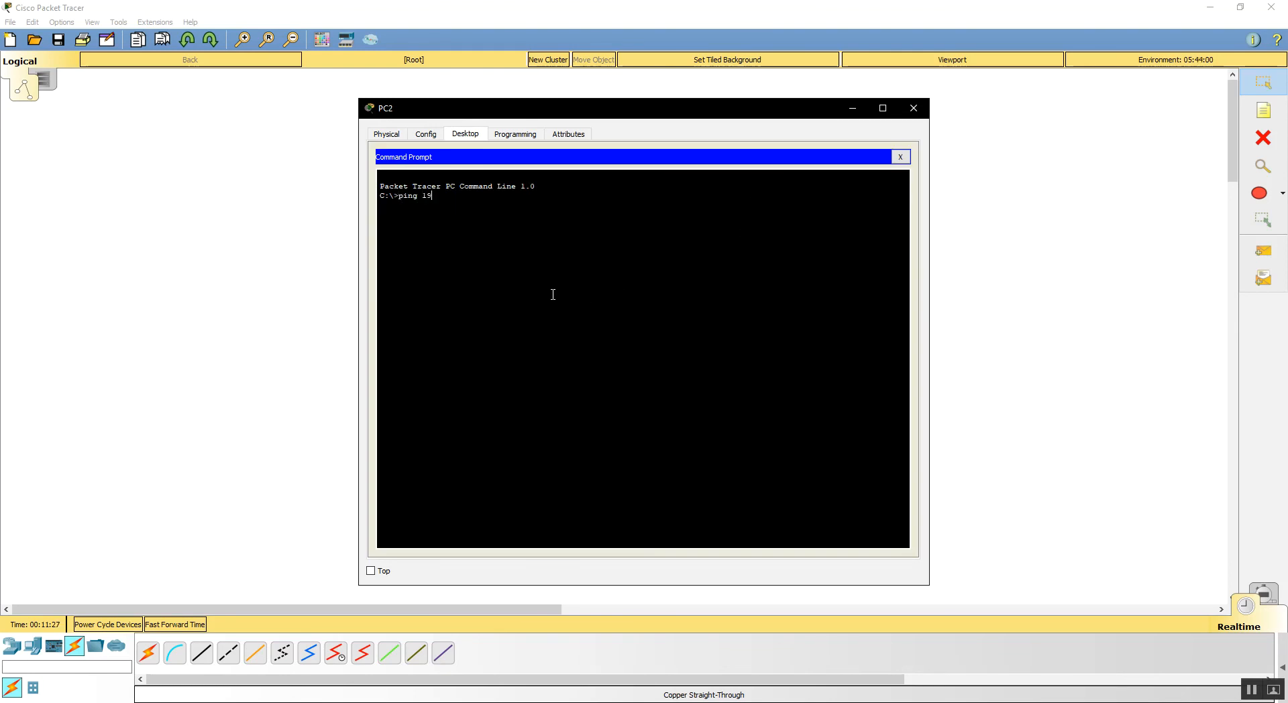
{"action": "type", "text": "2.168.50."}
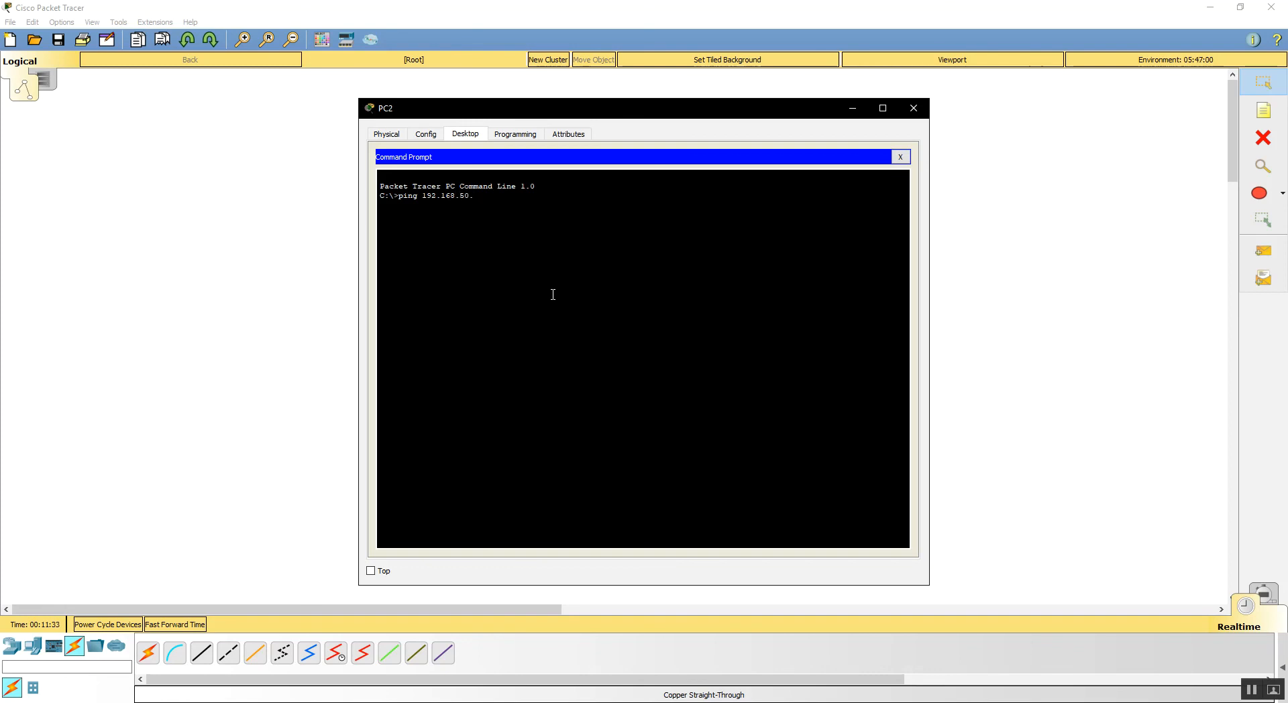
{"action": "type", "text": "1"}
{"action": "key", "text": "Return"}
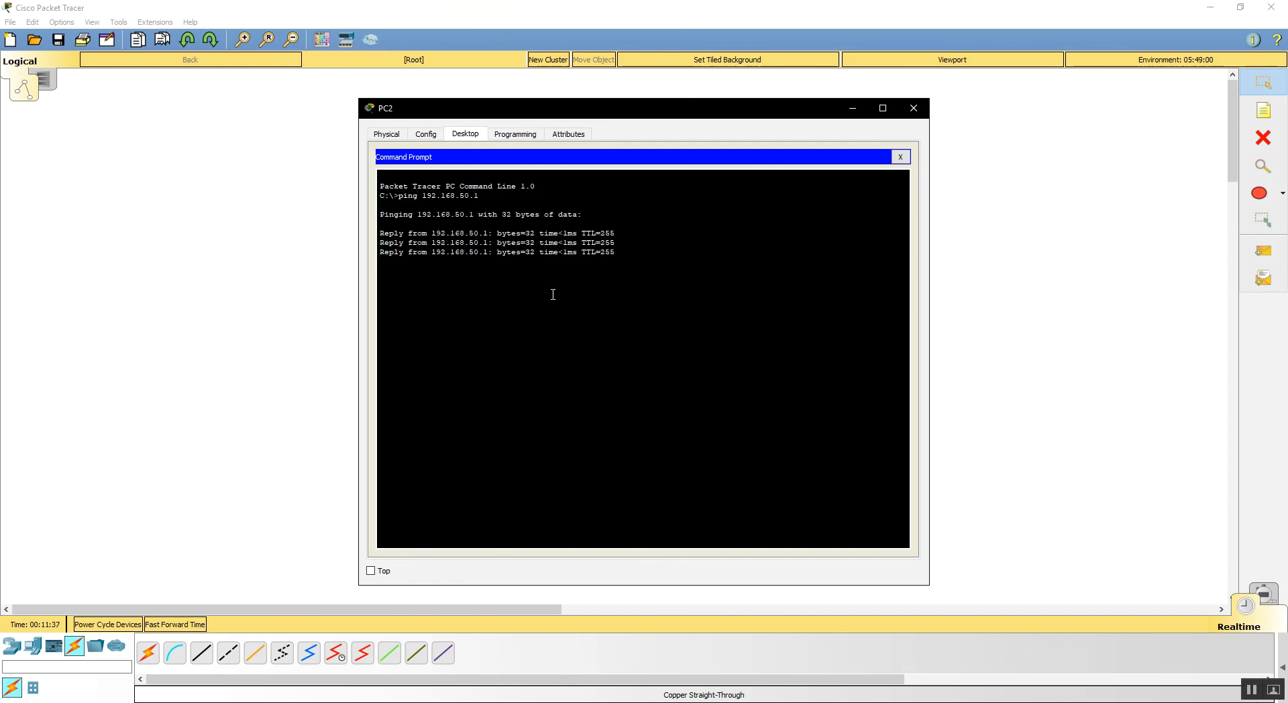
{"action": "key", "text": "Up"}
{"action": "type", "text": "1"}
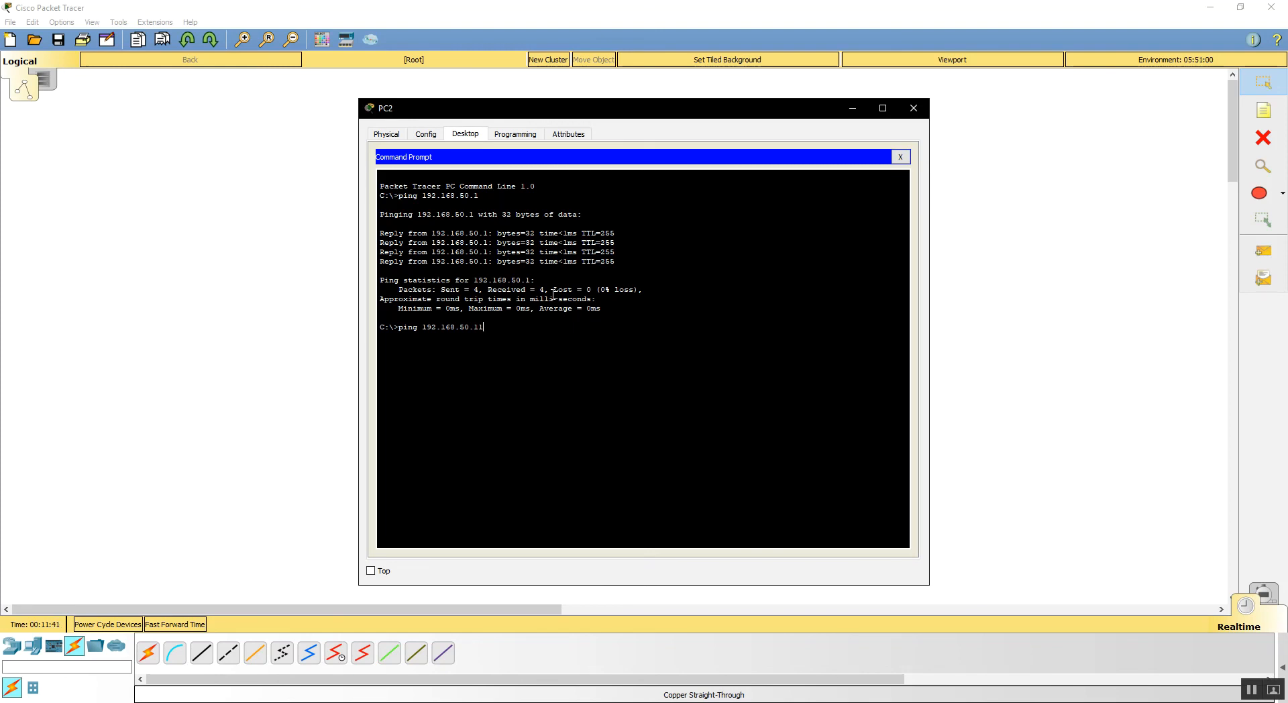
{"action": "key", "text": "Return"}
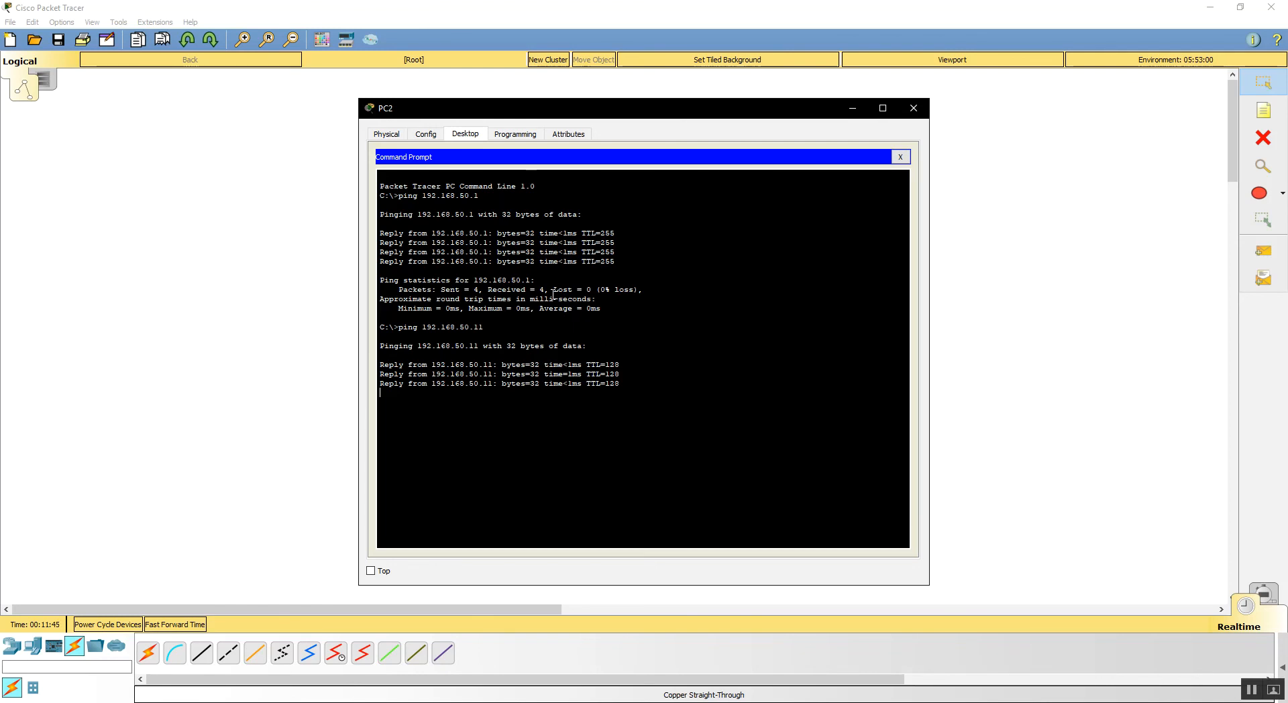
Run ipconfig in PC2's command prompt to display its address settings
{"action": "type", "text": "ipcon"}
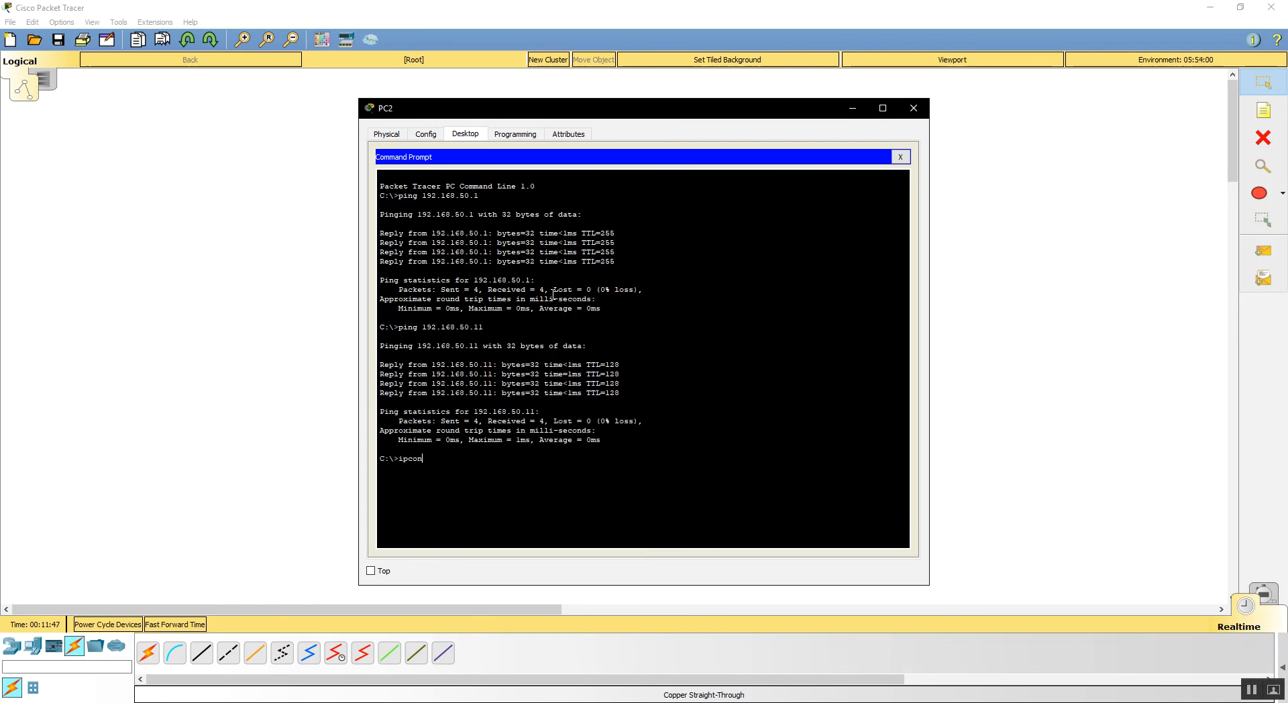
{"action": "type", "text": "fig"}
{"action": "key", "text": "Return"}
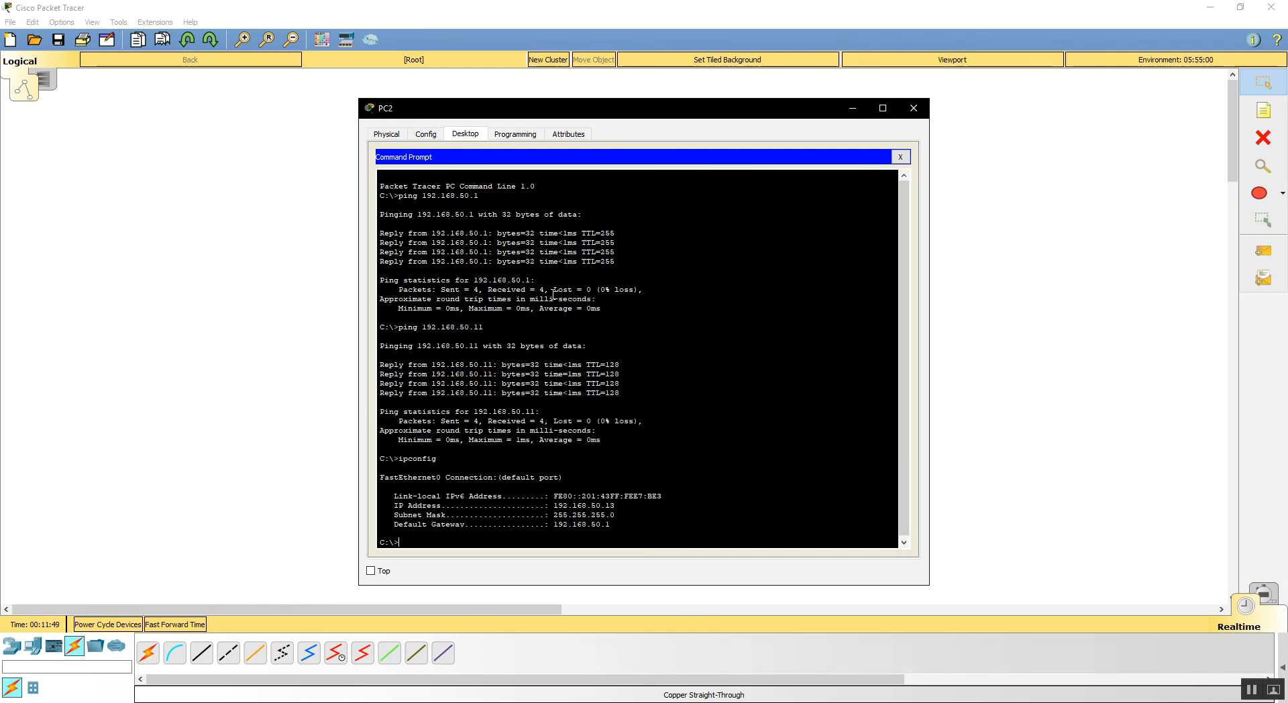
Compare the ping replies and the pinged address with PC2's own IP address, and close PC2's window
{"action": "left_click_drag", "start_coordinate": [615, 507], "coordinate": [596, 507]}
{"action": "left_click_drag", "start_coordinate": [533, 362], "coordinate": [597, 384]}
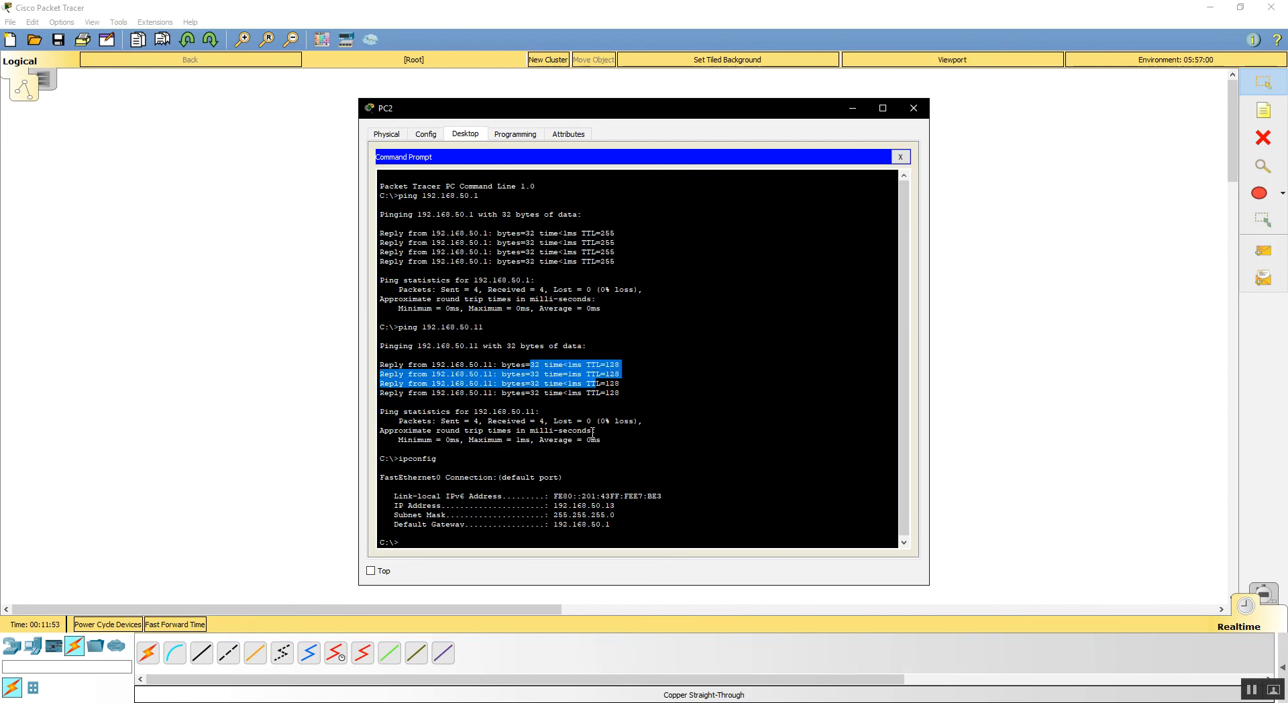
{"action": "left_click_drag", "start_coordinate": [488, 421], "coordinate": [539, 431]}
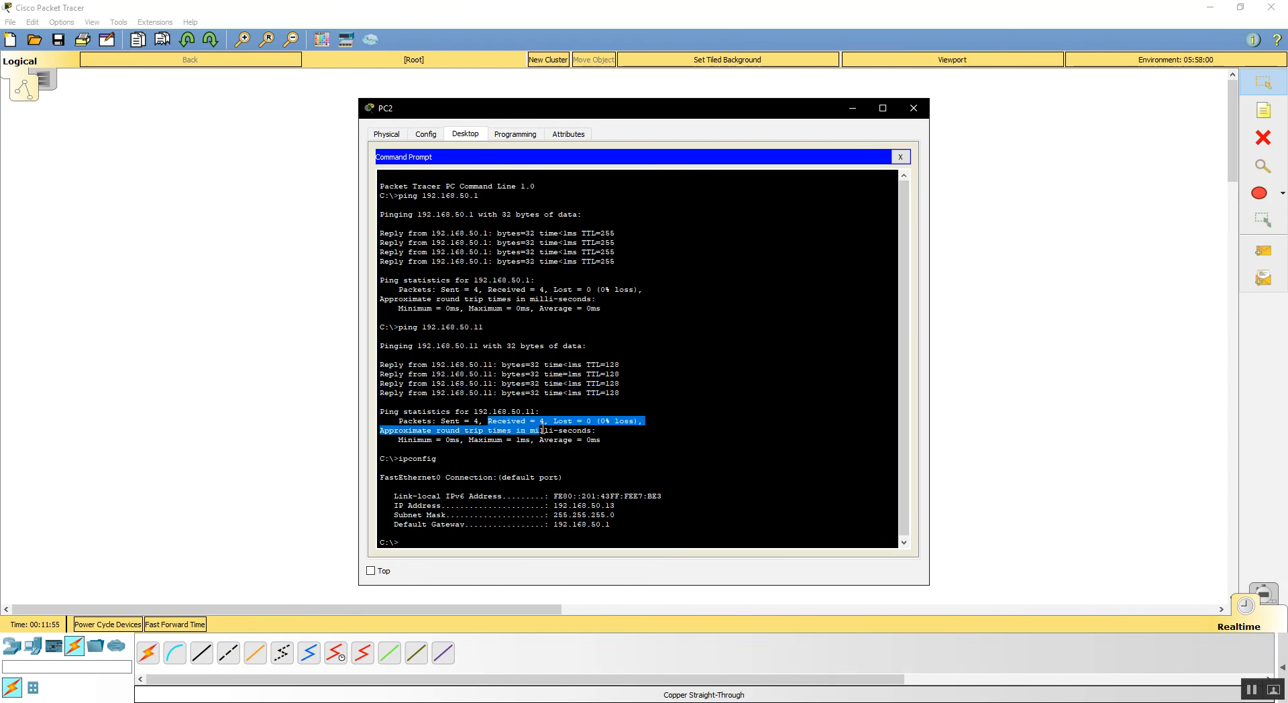
{"action": "left_click_drag", "start_coordinate": [484, 328], "coordinate": [469, 328]}
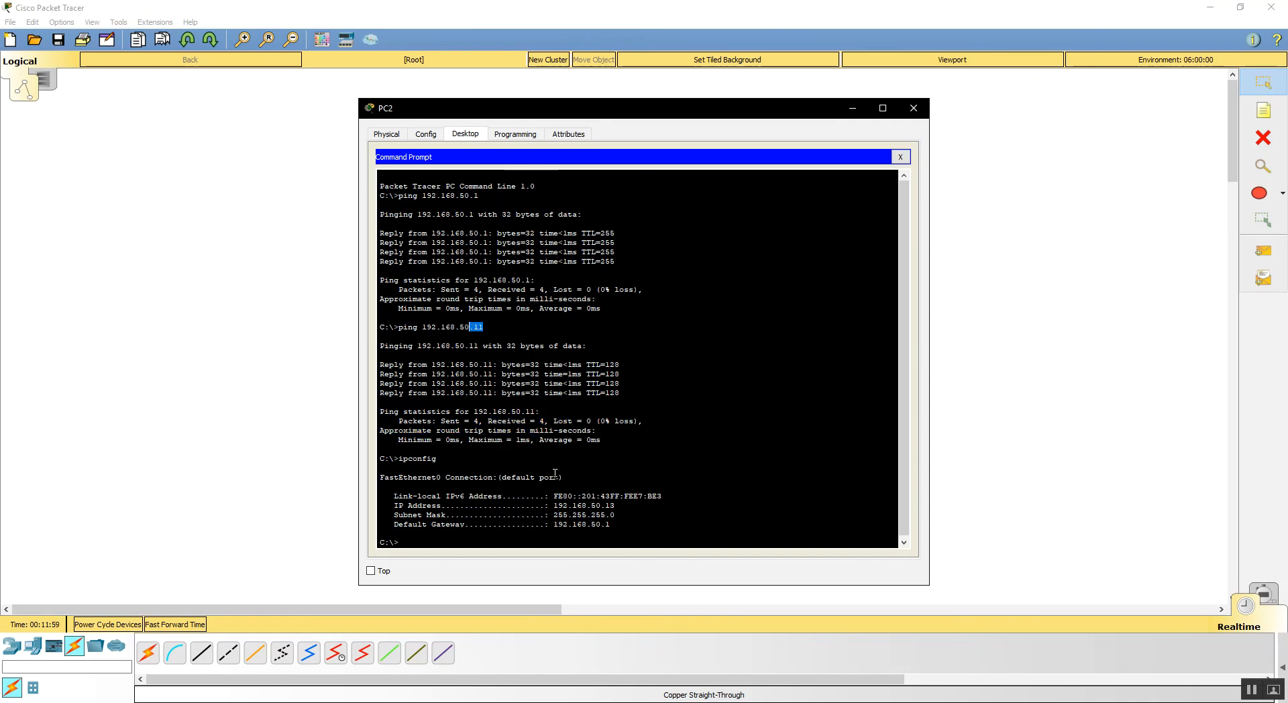
{"action": "left_click_drag", "start_coordinate": [617, 504], "coordinate": [601, 504]}
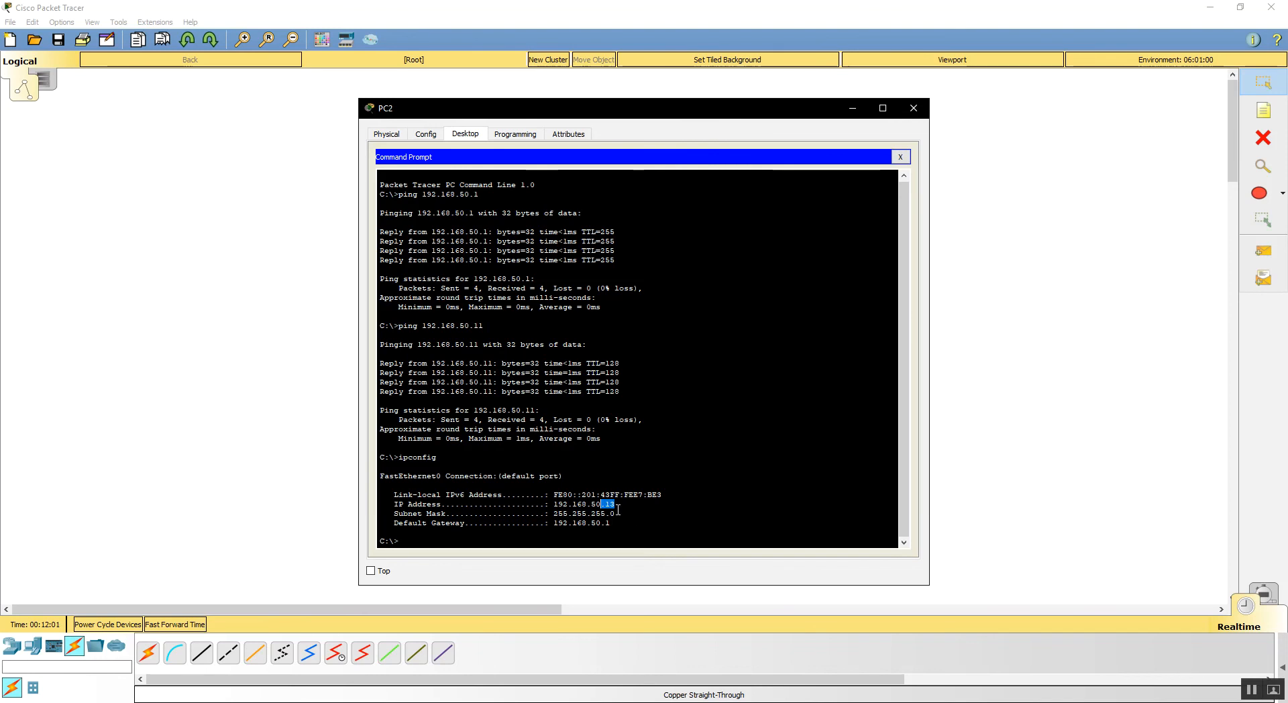
{"action": "left_click", "coordinate": [899, 157]}
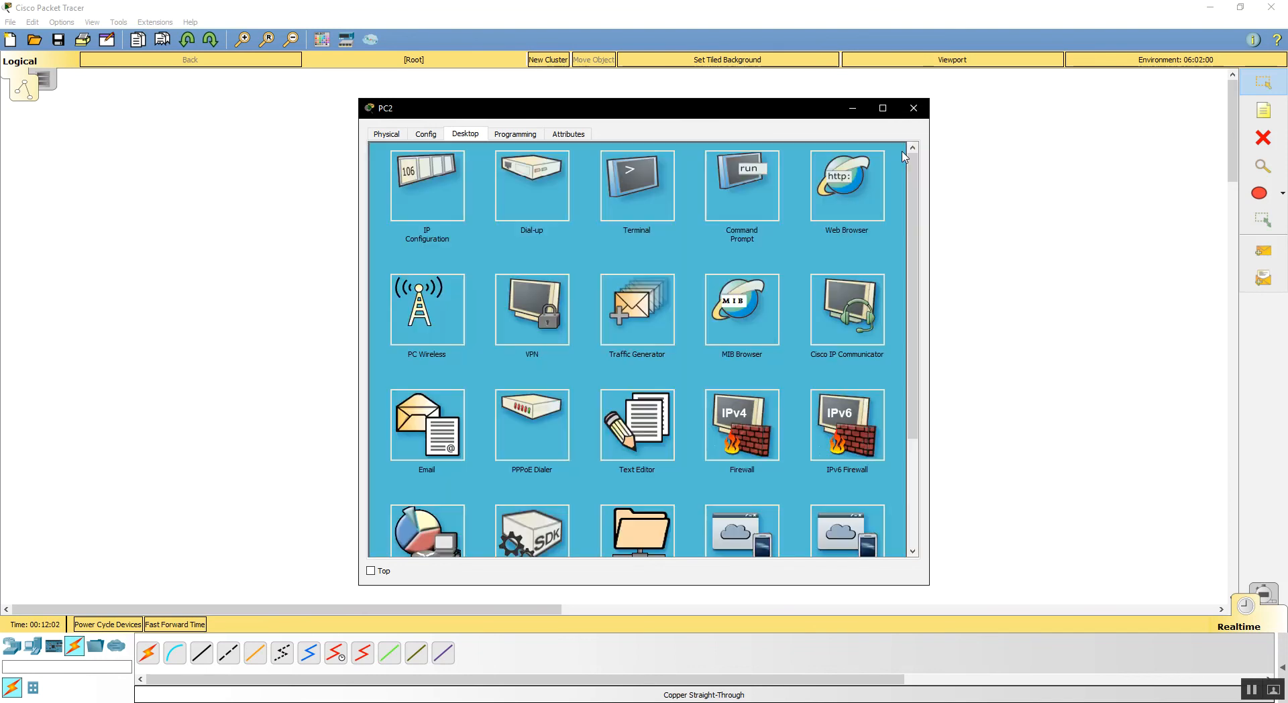
{"action": "left_click", "coordinate": [913, 110]}
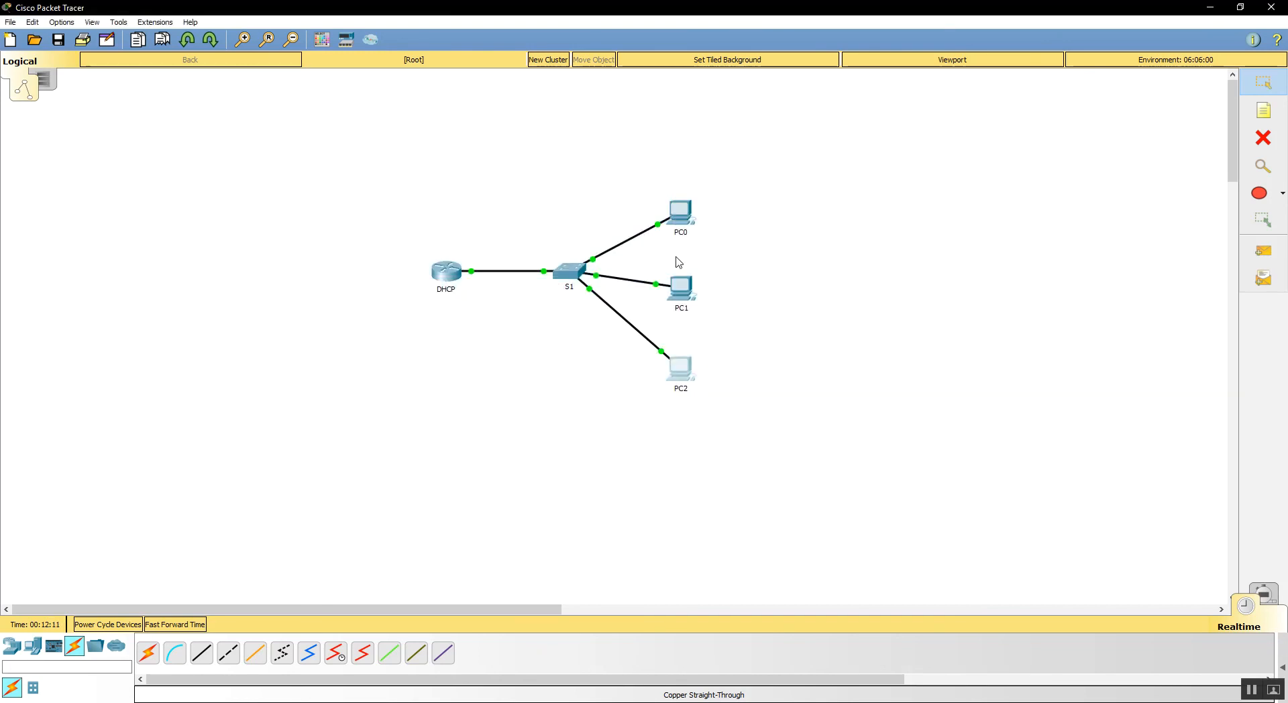
Open the DHCP router's command line and exit global configuration mode to the privileged prompt
{"action": "left_click", "coordinate": [445, 275]}
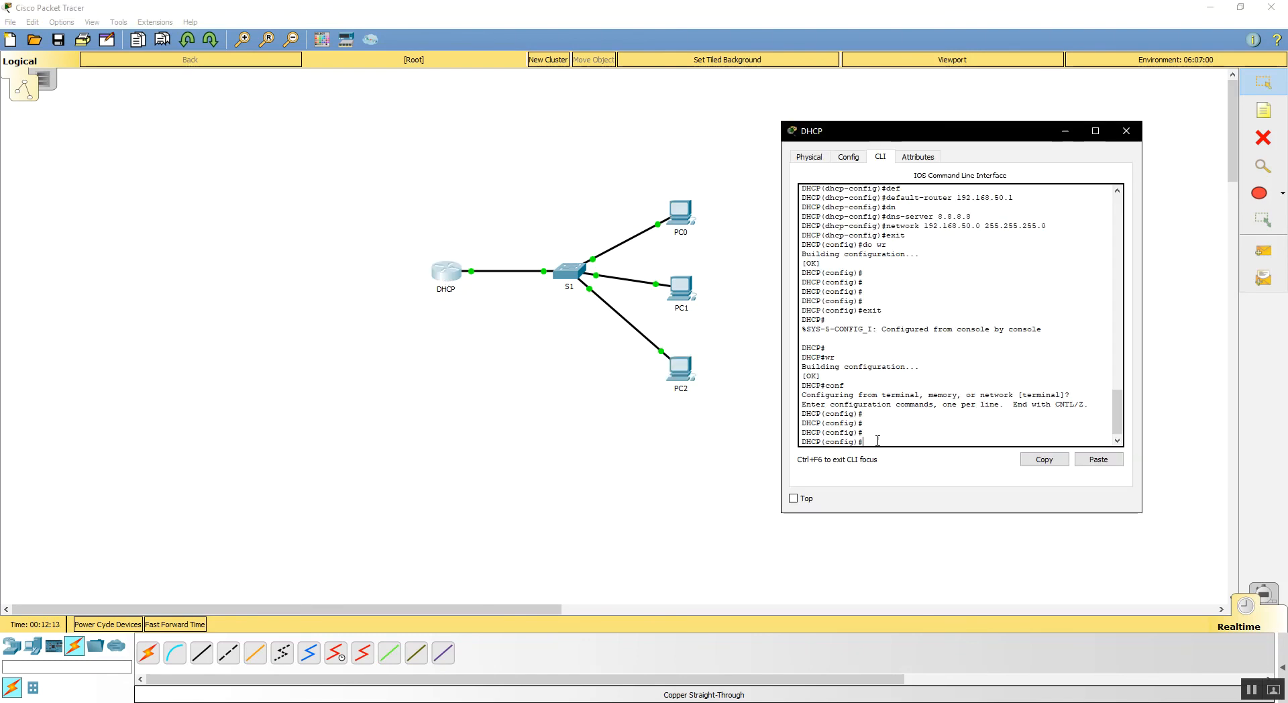
{"action": "key", "text": "Return"}
{"action": "key", "text": "Return"}
{"action": "key", "text": "Return"}
{"action": "key", "text": "Return"}
{"action": "key", "text": "Return"}
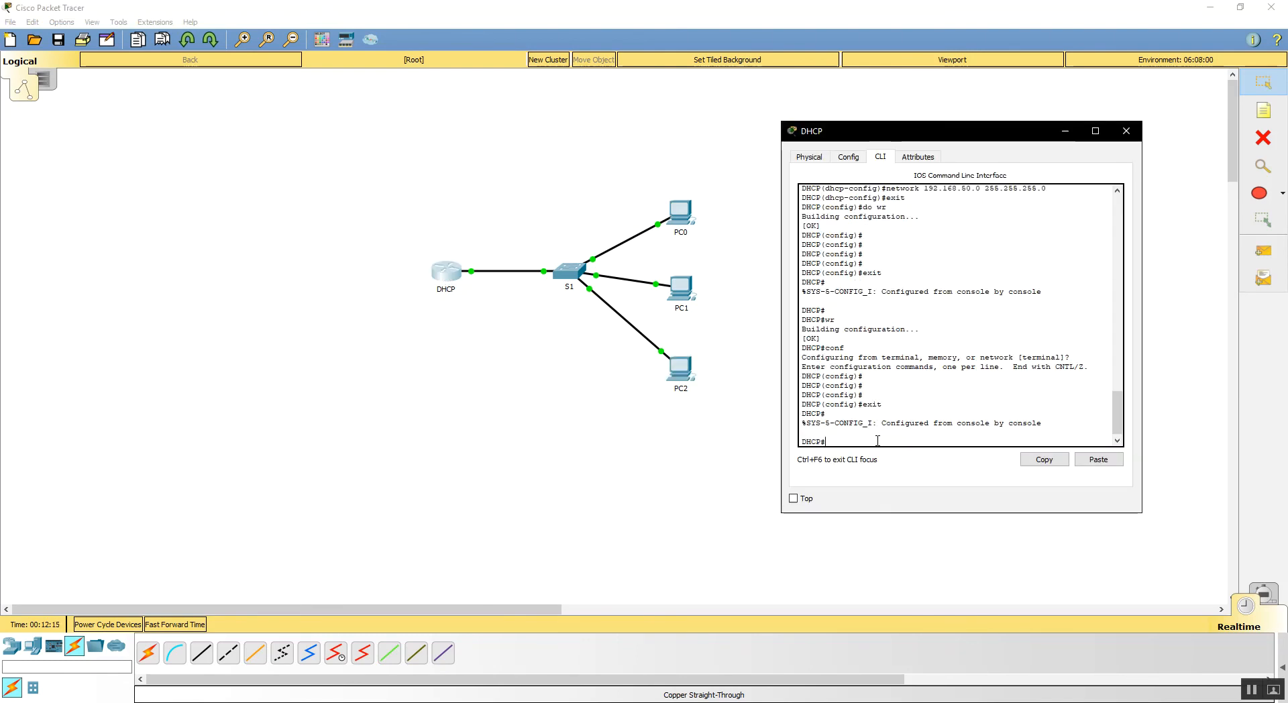
Run show ip dhcp pool on the DHCP router
{"action": "type", "text": "show p"}
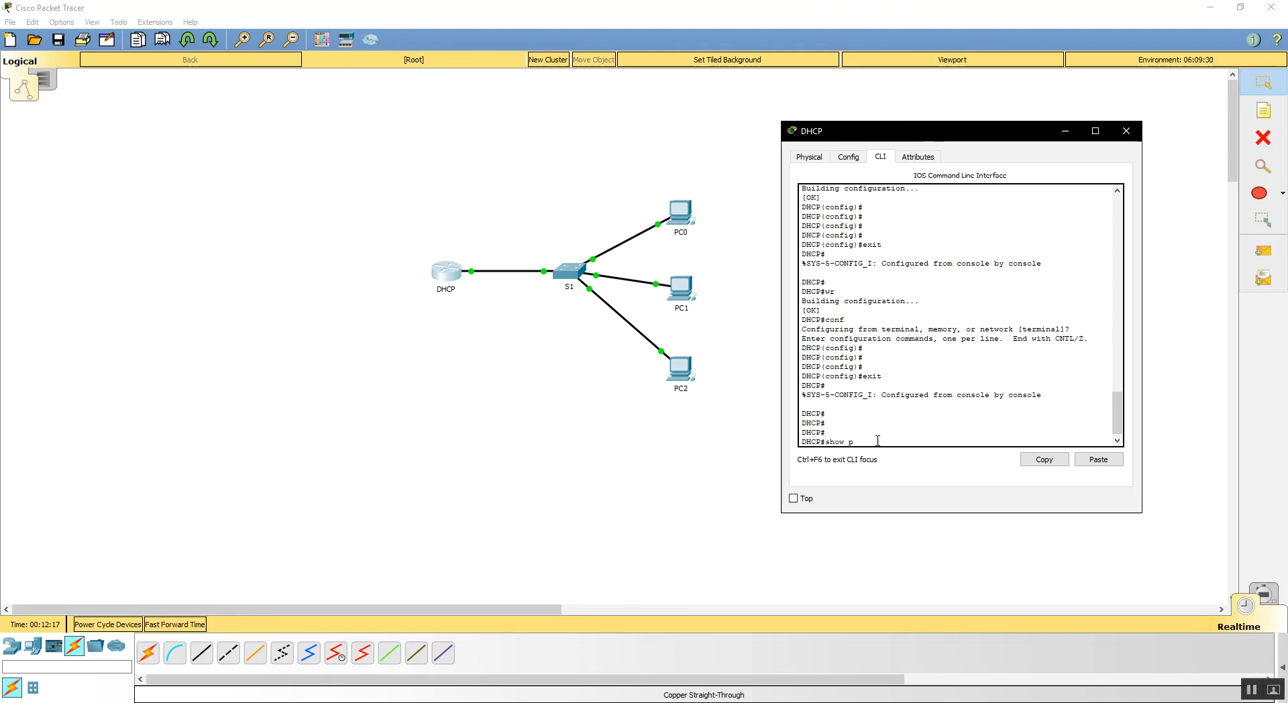
{"action": "key", "text": "BackSpace"}
{"action": "type", "text": "ip dhcp pool"}
{"action": "key", "text": "Return"}
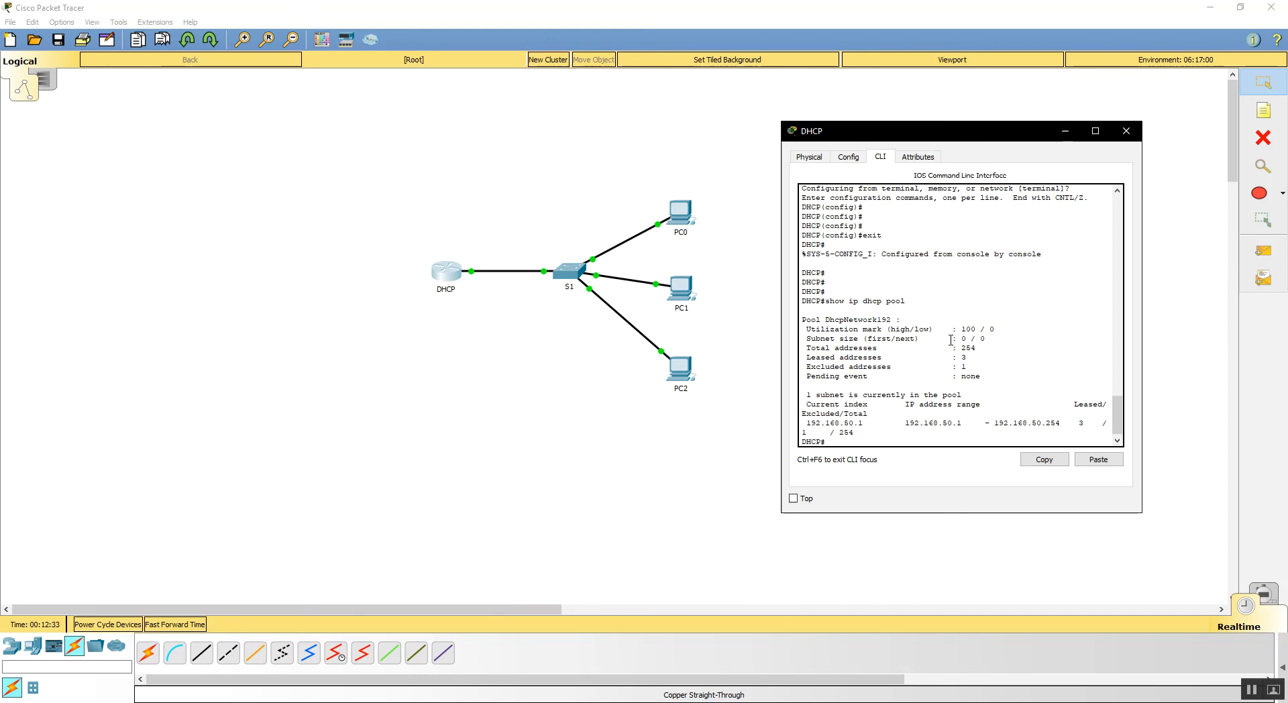
Examine the IP address range and the leased, excluded and total address counts in the DHCP pool output
{"action": "scroll", "coordinate": [883, 338], "scroll_direction": "down", "scroll_amount": 1}
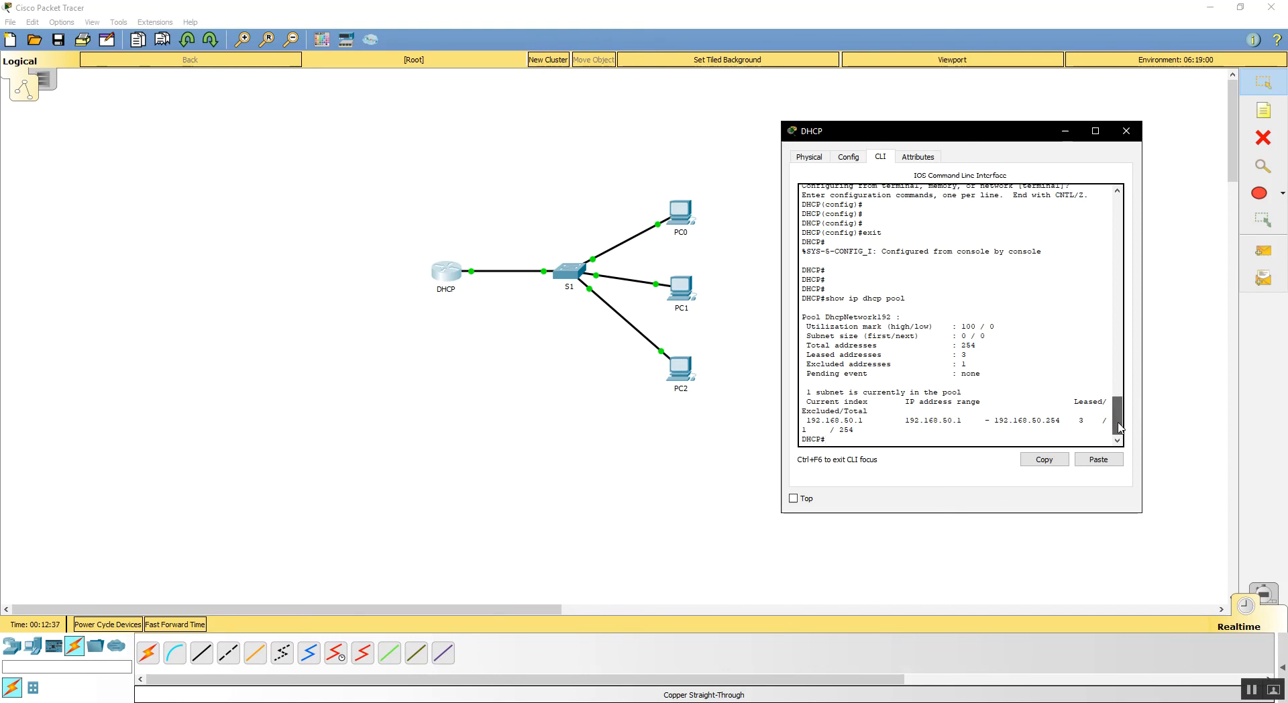
{"action": "left_click_drag", "start_coordinate": [898, 421], "coordinate": [1080, 419]}
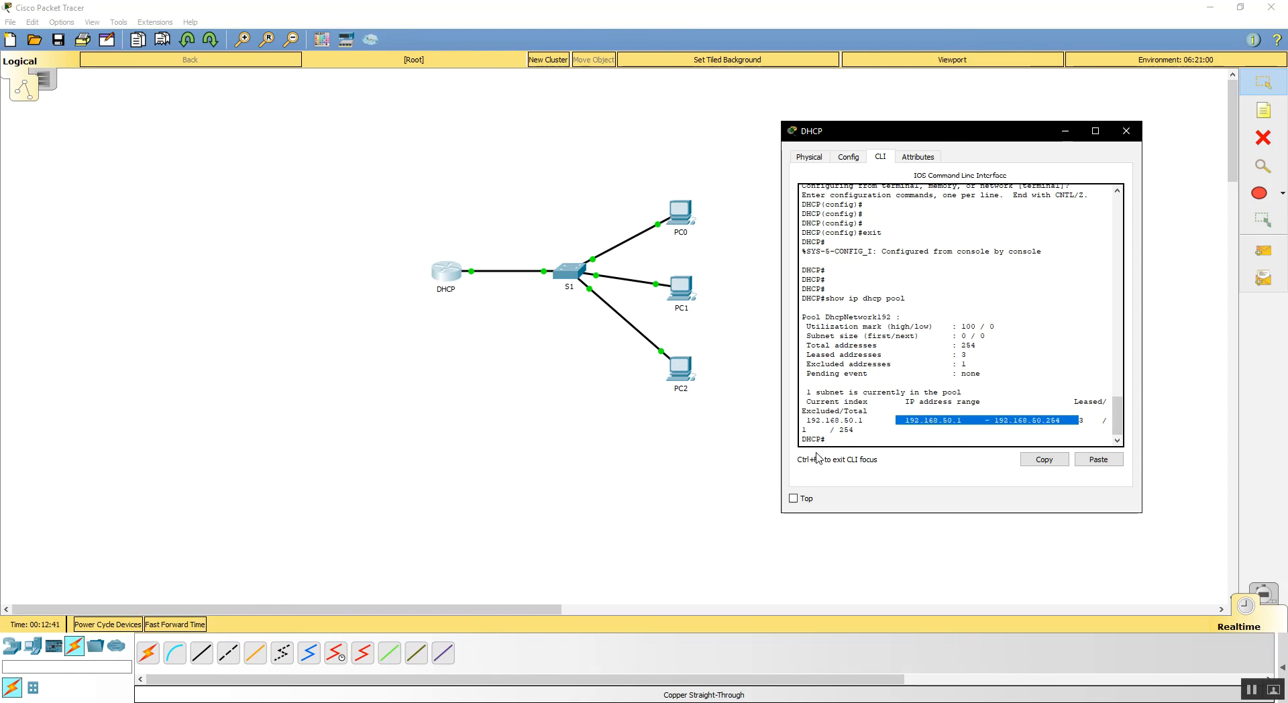
{"action": "left_click_drag", "start_coordinate": [854, 430], "coordinate": [838, 435]}
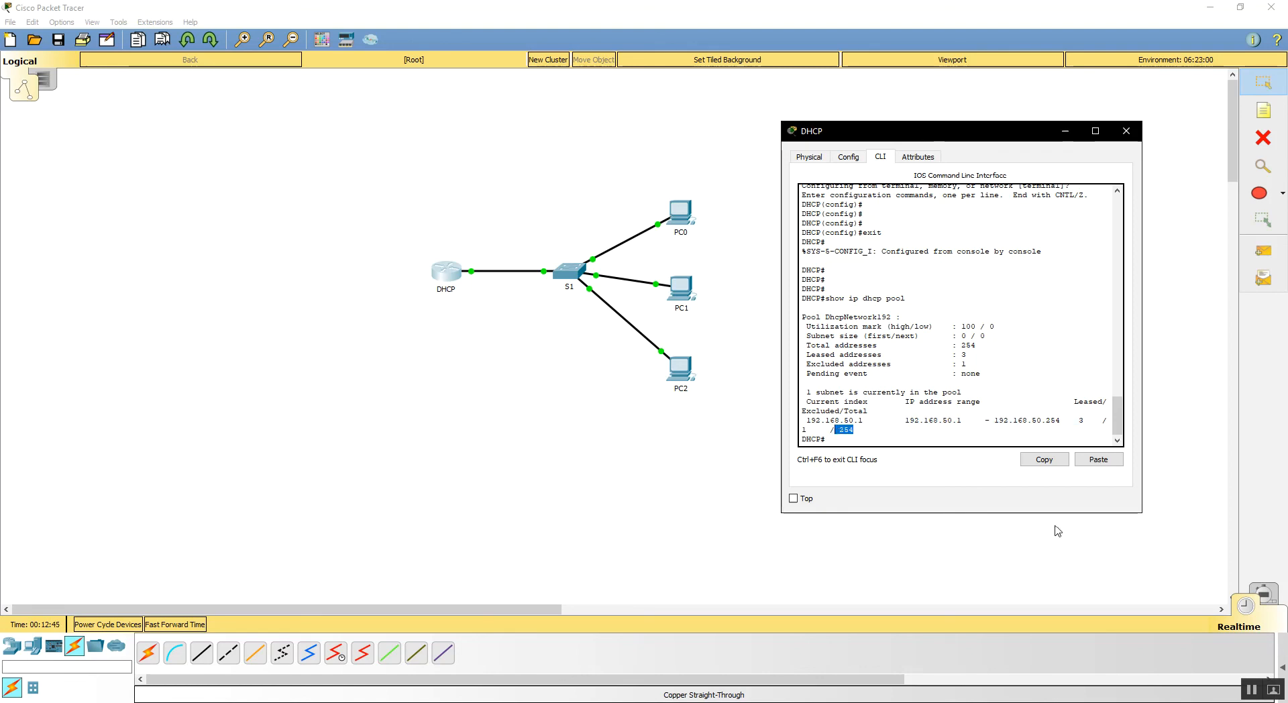
{"action": "left_click_drag", "start_coordinate": [1081, 419], "coordinate": [853, 433]}
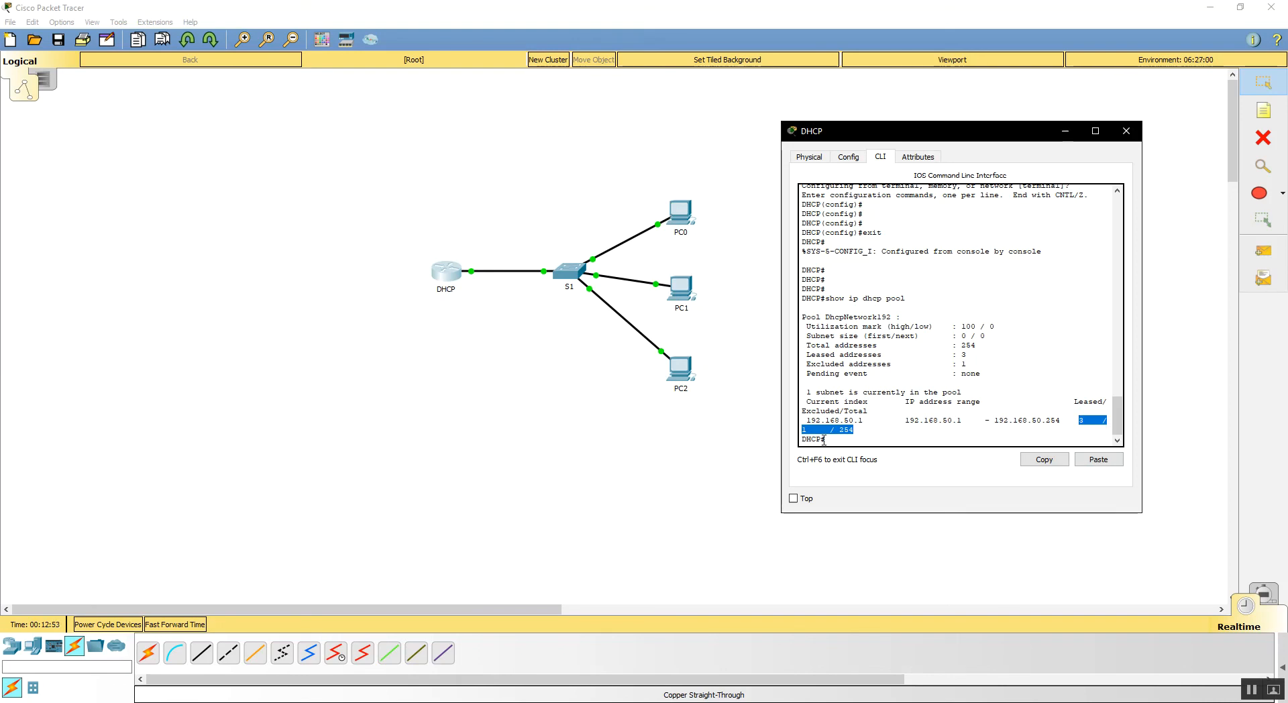
{"action": "left_click", "coordinate": [870, 444]}
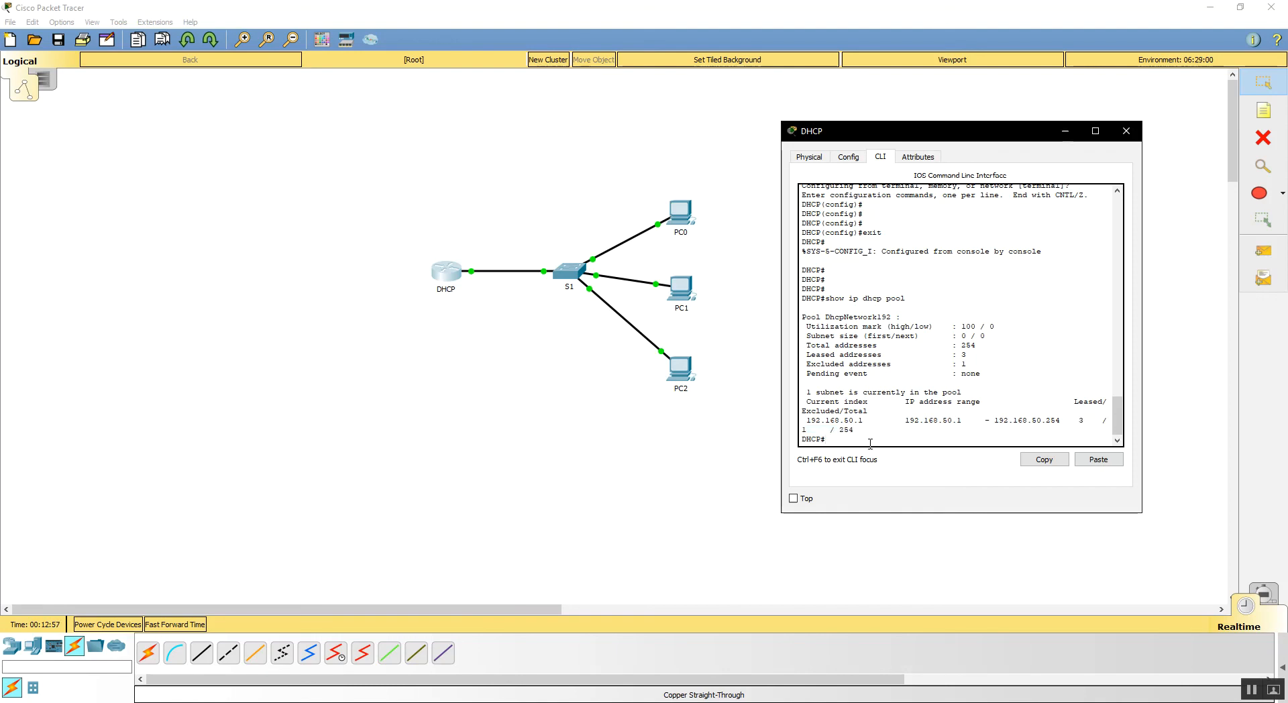